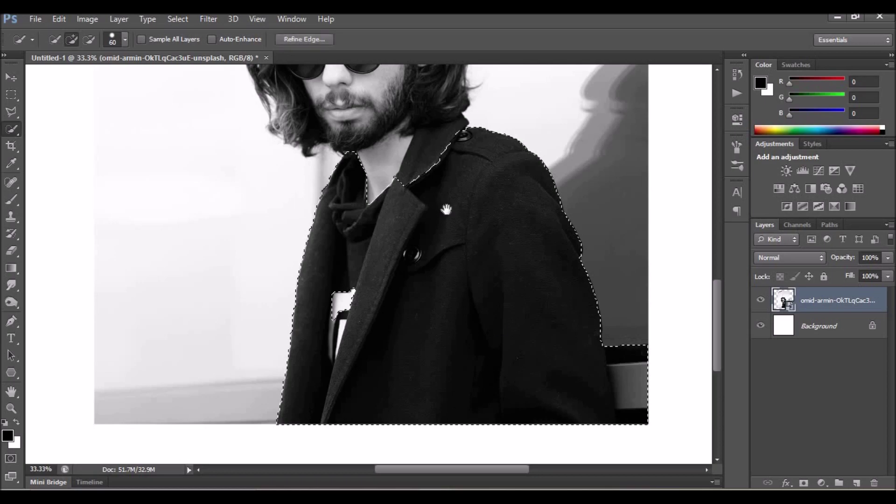
Extend the Quick Selection from the coat over the man's hat, hair, face and neck with a brush size of 100.
mouse_move(460, 340)
left_mouse_down()
mouse_move(460, 254)
mouse_move(492, 192)
left_mouse_up()
key("bracketright")
key("bracketright")
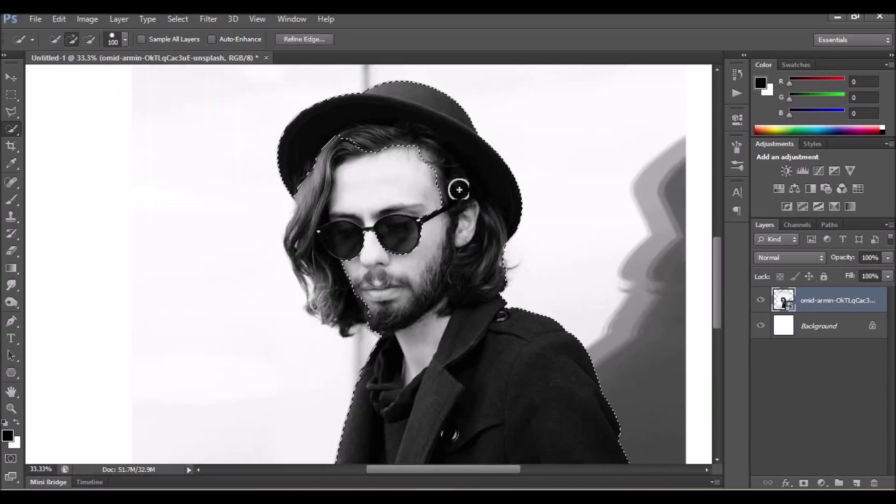
scroll(295, 279, "up", 4)
left_click_drag(356, 290, 382, 336)
left_click_drag(410, 304, 414, 364)
left_click_drag(466, 334, 298, 412)
left_click_drag(447, 399, 343, 232)
mouse_move(491, 290)
left_mouse_down()
mouse_move(491, 360)
mouse_move(483, 319)
mouse_move(466, 314)
mouse_move(464, 285)
left_mouse_up()
Copy the selected man to a new layer and hide the black-and-white source photo layer.
key("z")
right_click(328, 240)
left_click_drag(303, 173, 504, 462)
right_click(346, 280)
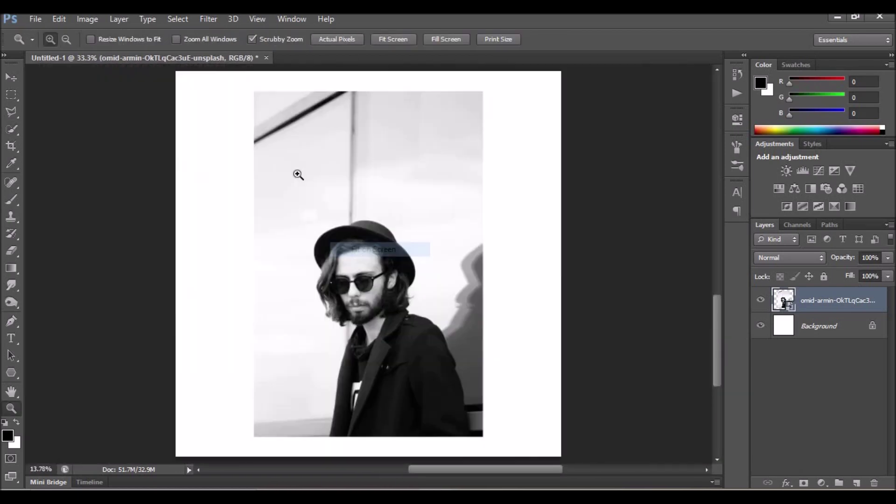
left_click(373, 289)
key("ctrl+j")
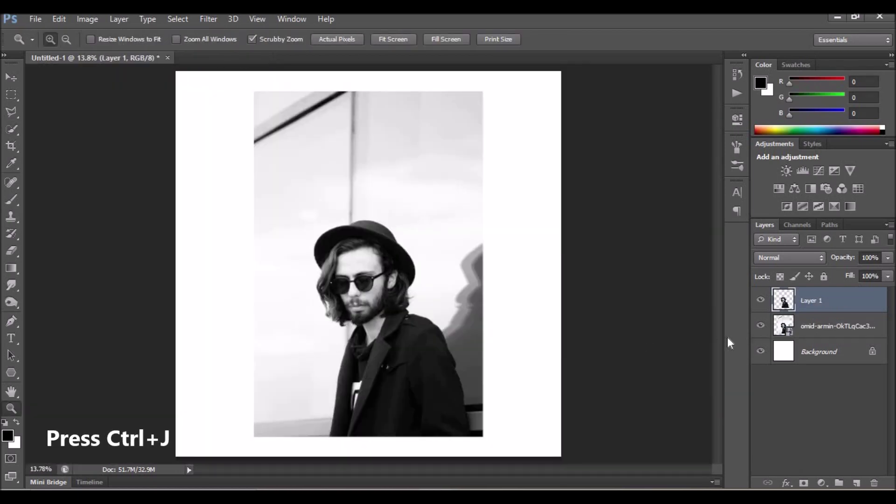
left_click(760, 326)
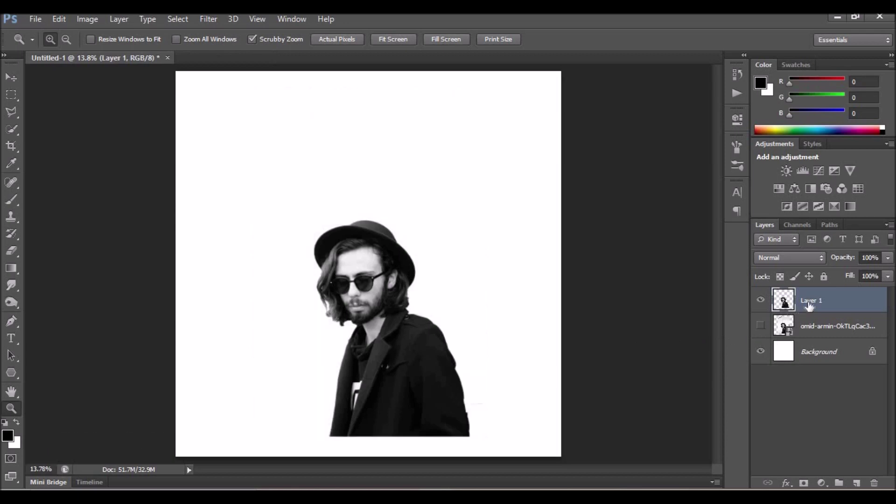
Enlarge the black-and-white cutout to nearly fill the canvas height, with the coat running down to the canvas's lower edge.
key("v")
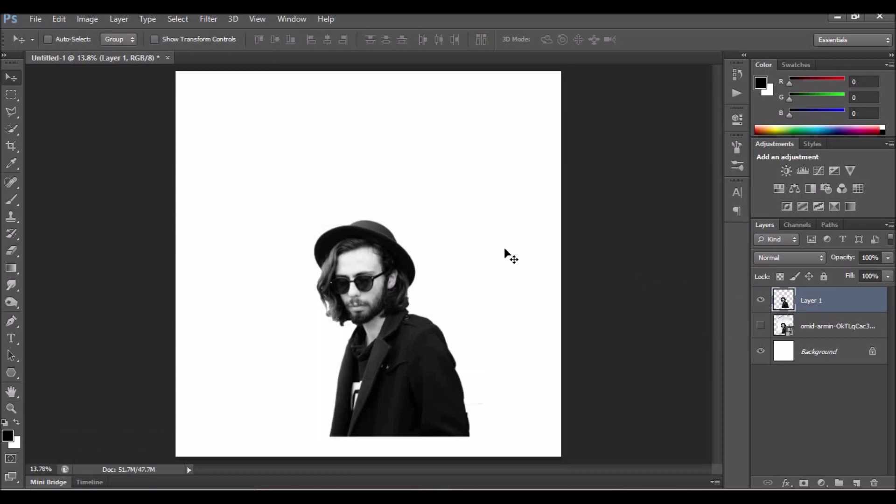
key("ctrl+t")
left_click_drag(507, 204, 579, 112)
left_click_drag(315, 436, 297, 457)
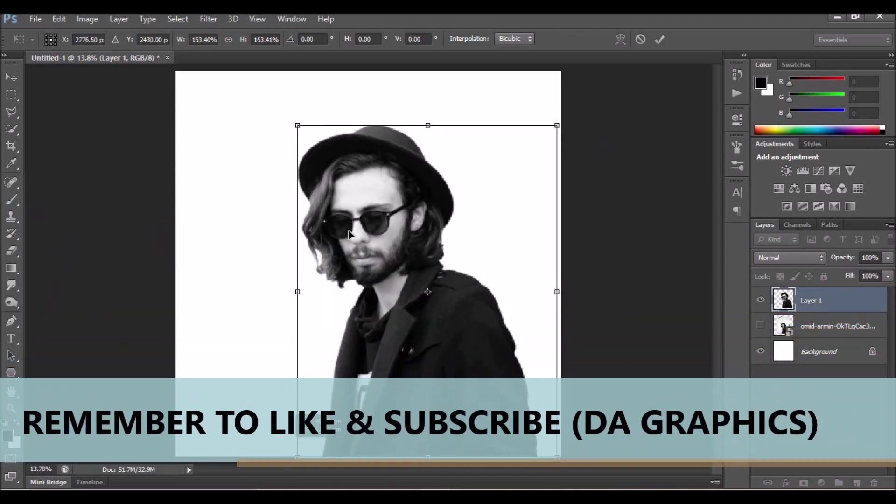
left_click_drag(297, 126, 252, 84)
left_click(659, 39)
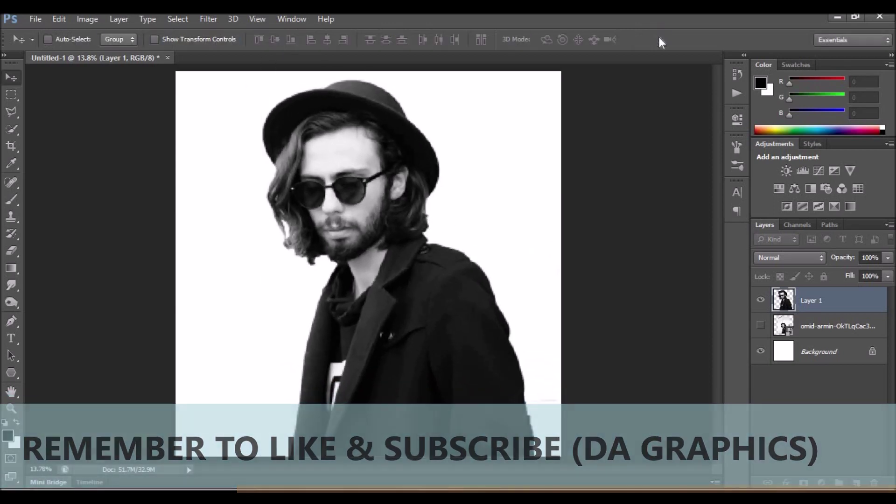
left_click_drag(351, 199, 351, 196)
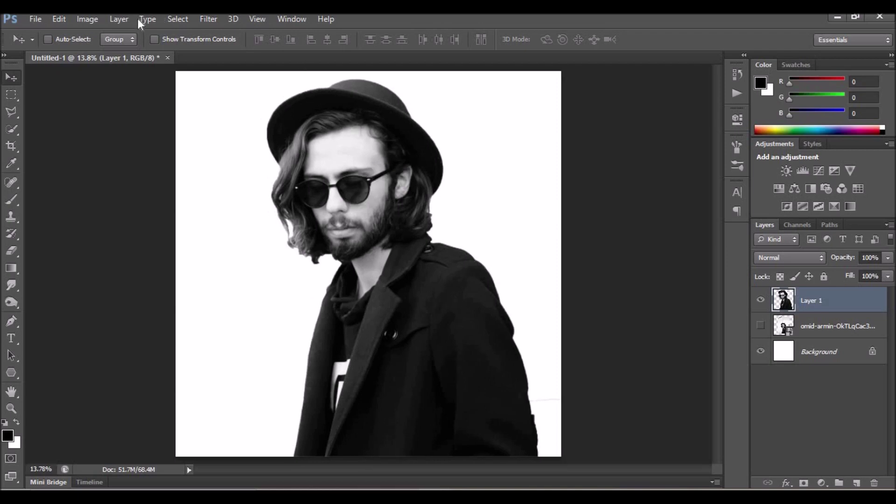
Deepen the shadows of the black-and-white cutout by raising the black input level in a Levels adjustment.
left_click(97, 21)
mouse_move(106, 53)
left_click(266, 65)
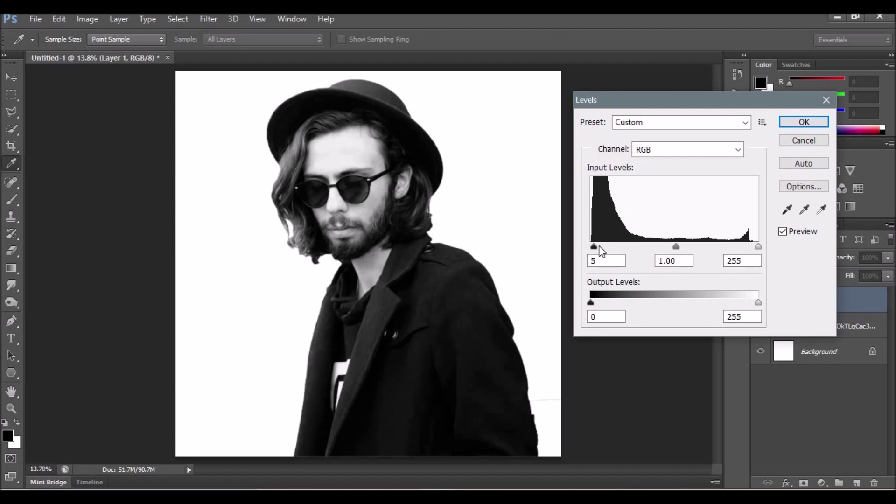
left_click_drag(601, 250, 601, 250)
left_click(799, 122)
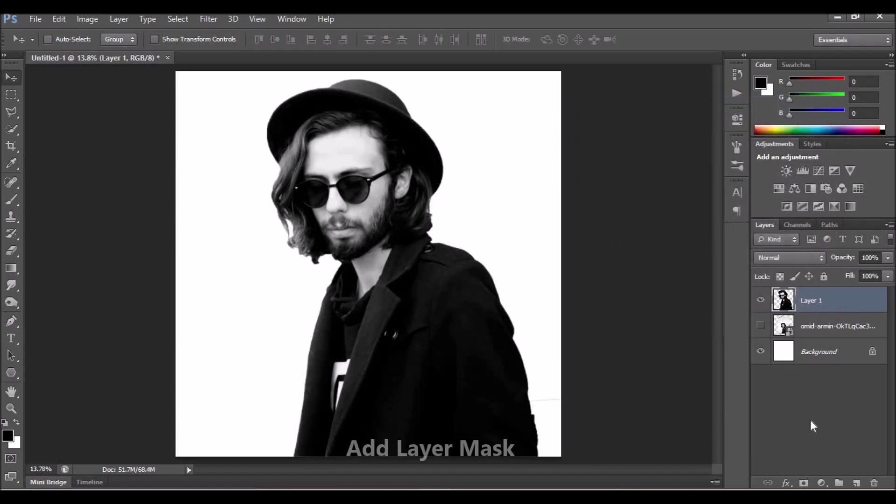
Add a layer mask to Layer 1 and fade the man's lower body to white with a black-to-white linear gradient.
left_click(803, 483)
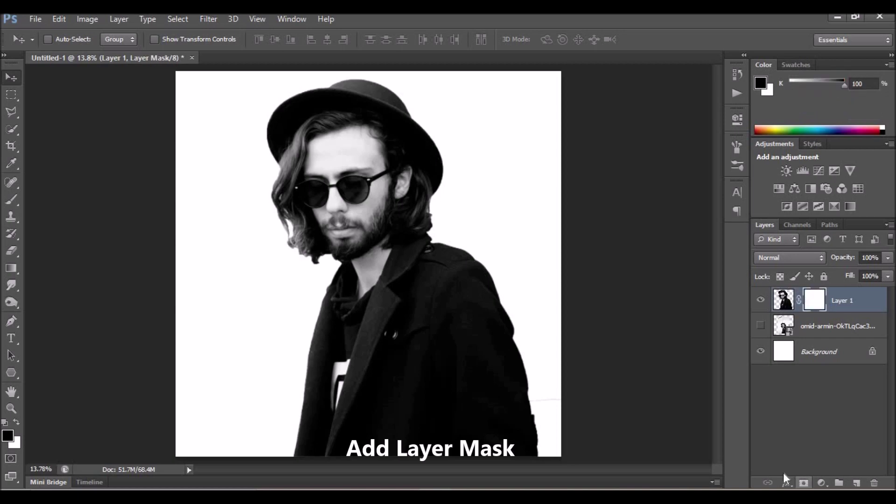
left_click(14, 269)
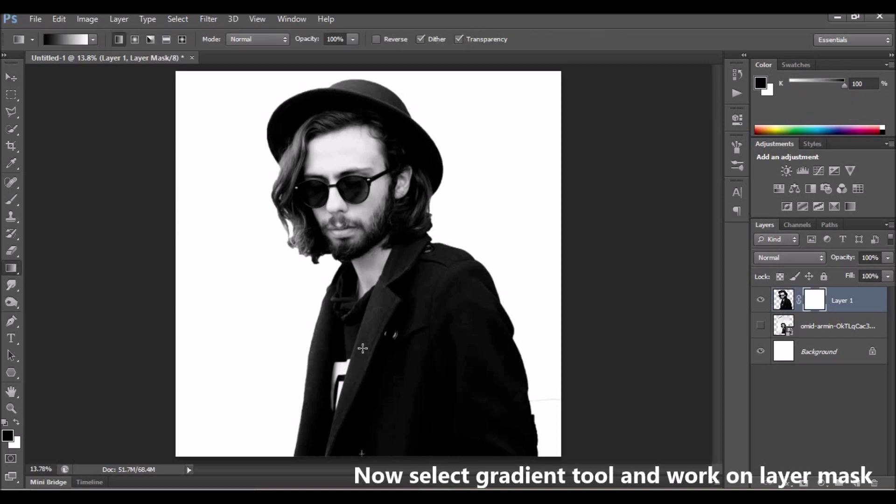
left_click_drag(362, 455, 363, 228)
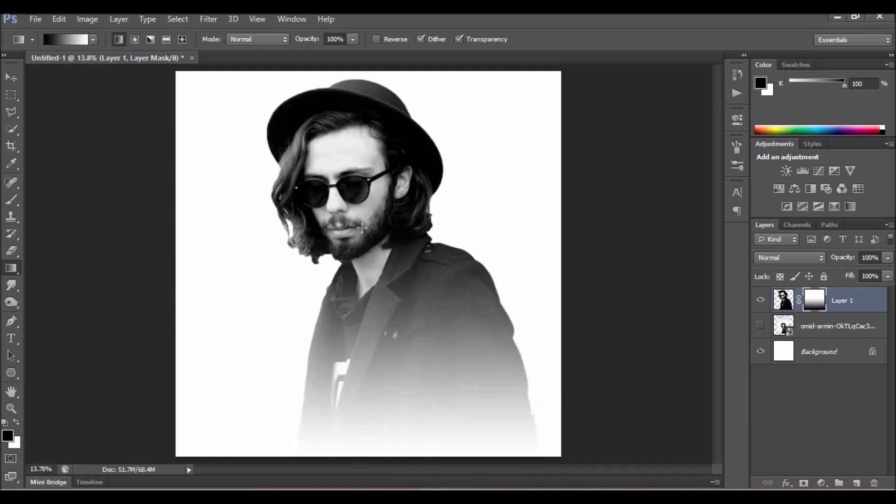
key("ctrl+z")
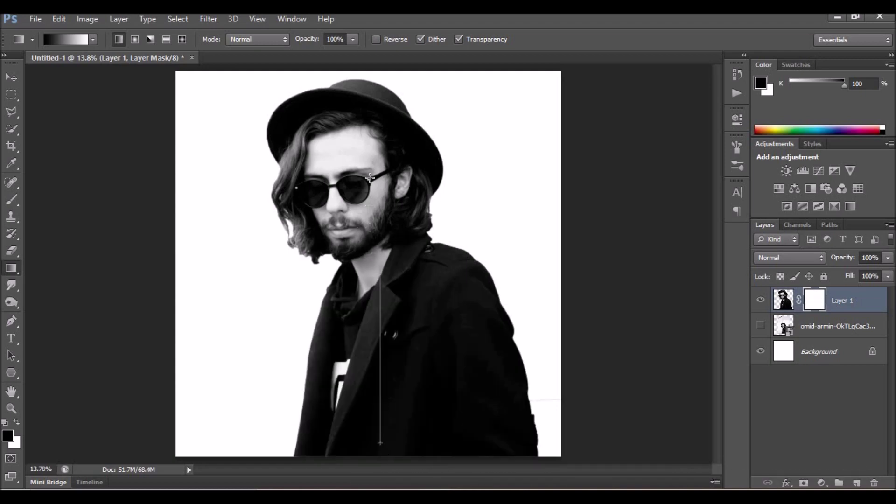
left_click_drag(370, 161, 377, 170)
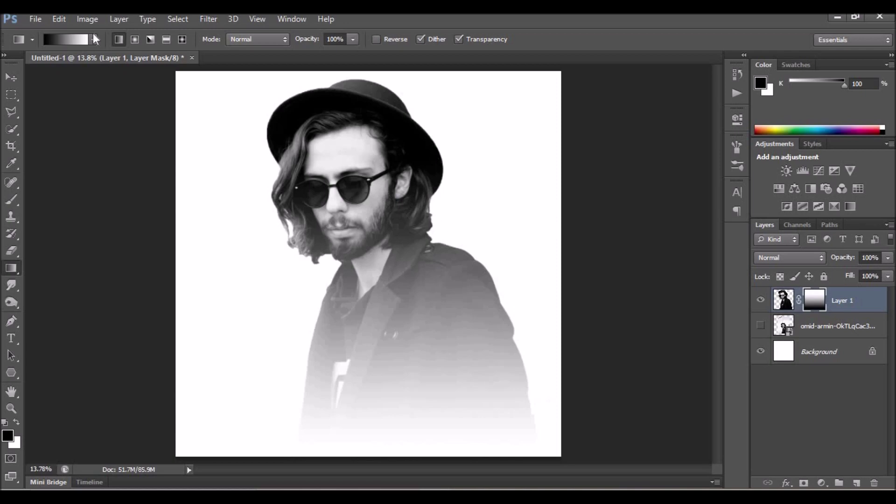
Hide Layer 1 and place the colour photo ending in wK_Xi4wTDJs-unsplash, scaled to 37.21%.
left_click(762, 300)
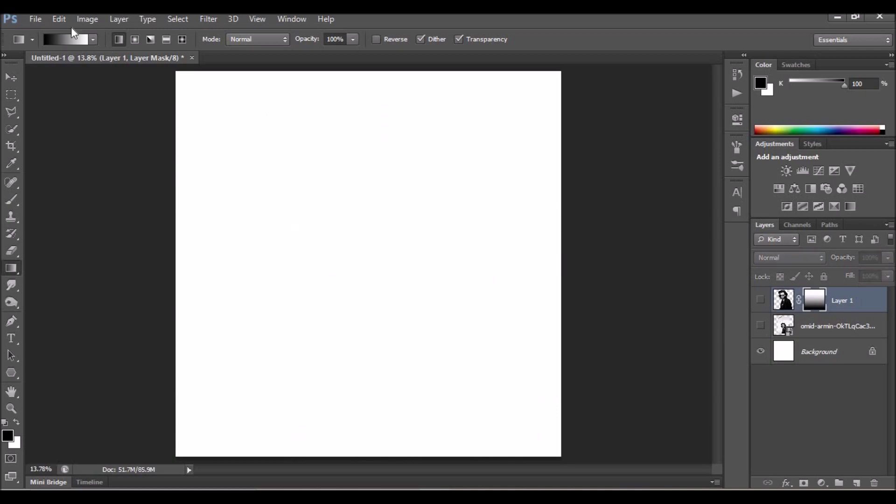
left_click(36, 20)
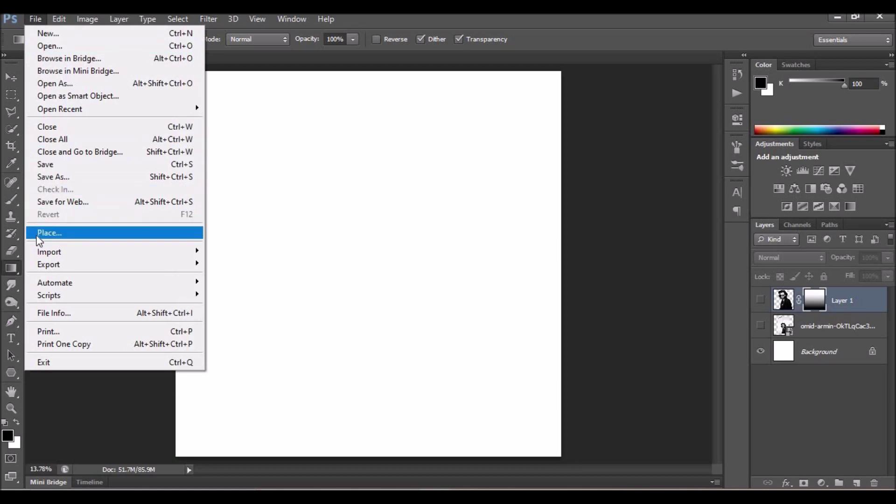
left_click(49, 232)
left_click(616, 121)
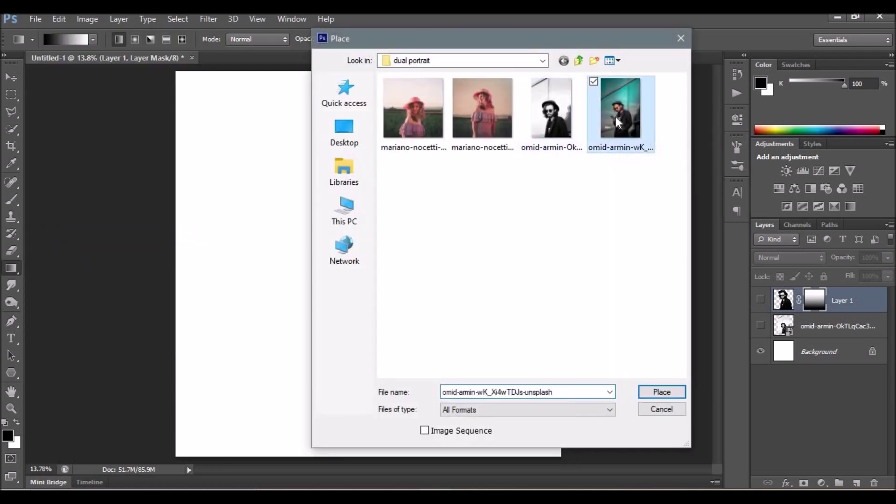
double_click(616, 119)
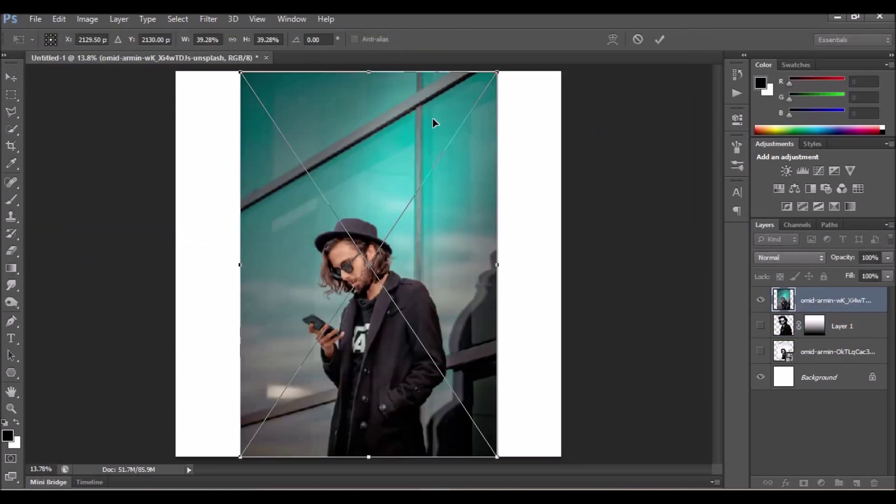
left_click_drag(497, 71, 484, 91)
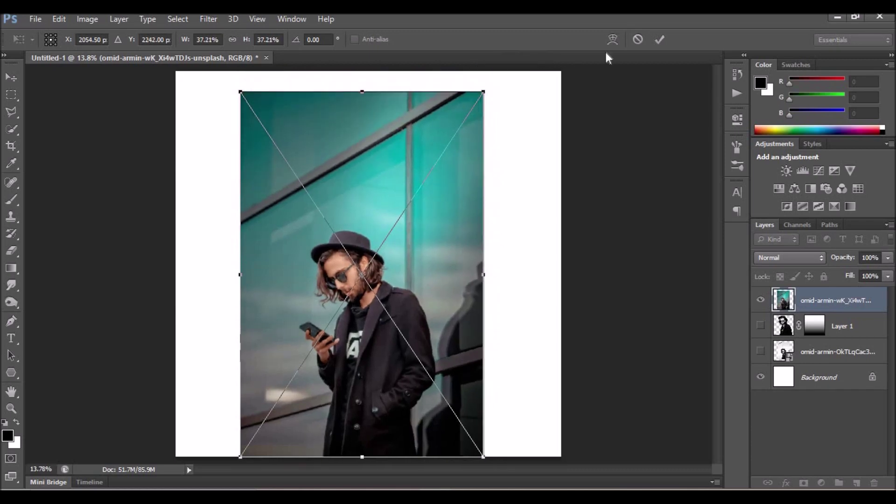
left_click(659, 40)
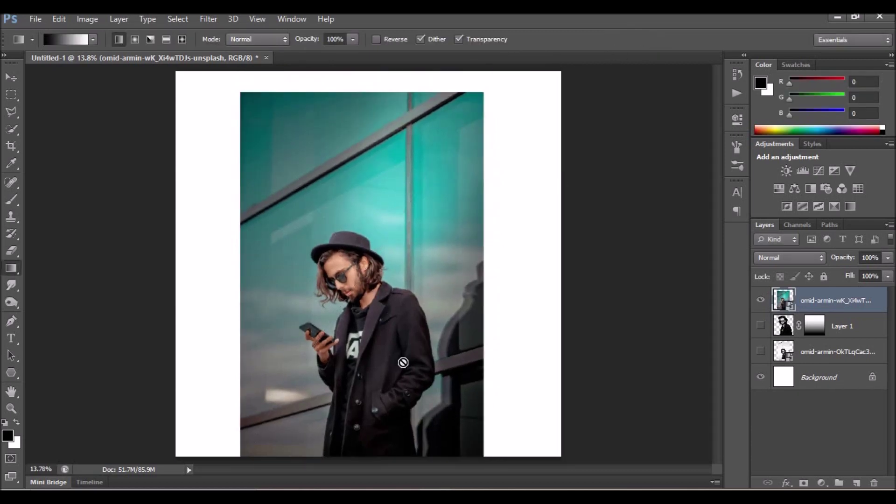
Select the man in the colour photo with the Quick Selection tool, starting from the coat at brush size 80.
key("z")
left_click(350, 395)
left_click(349, 393)
left_click(349, 394)
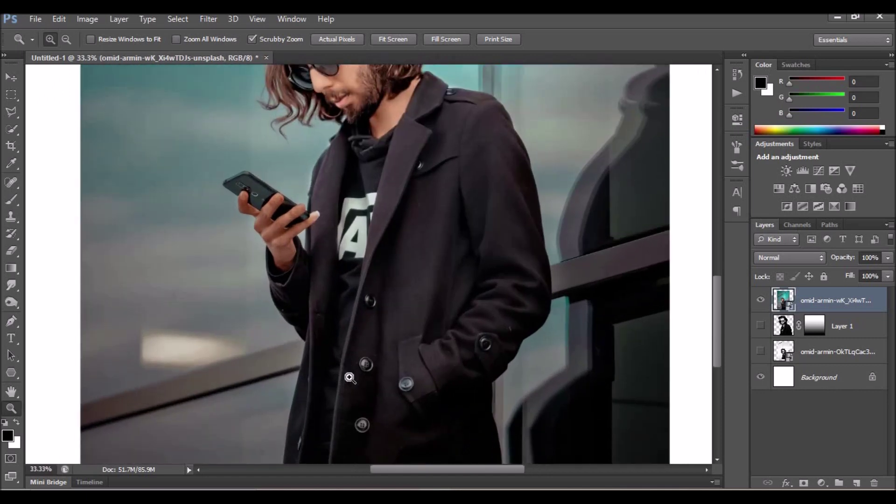
left_click(12, 129)
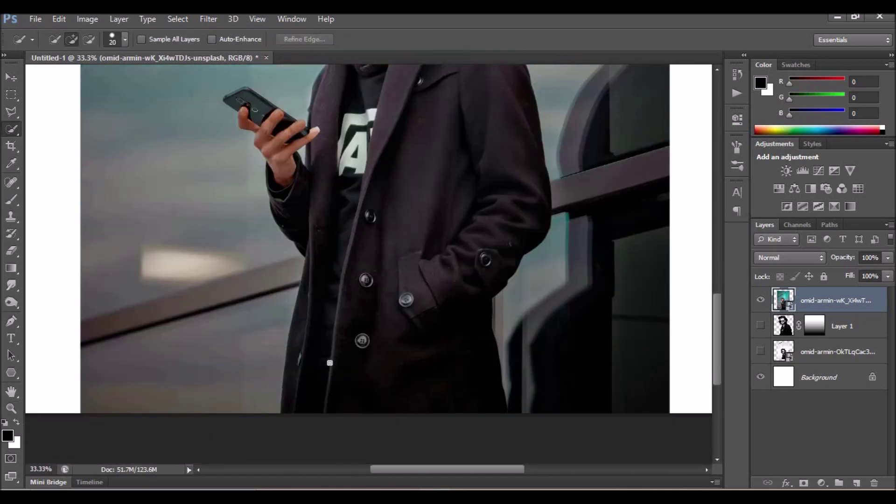
key("bracketright")
key("bracketright")
key("bracketright")
key("bracketright")
key("bracketright")
left_click_drag(301, 388, 328, 252)
left_click_drag(380, 369, 442, 268)
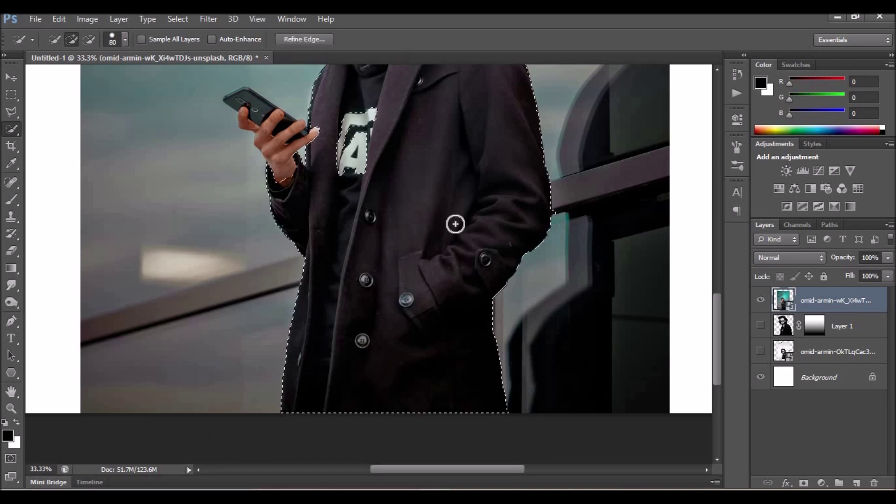
left_click_drag(300, 185, 368, 405)
mouse_move(342, 343)
left_mouse_down()
mouse_move(319, 321)
mouse_move(324, 339)
left_mouse_up()
mouse_move(455, 289)
left_mouse_down()
mouse_move(462, 149)
mouse_move(350, 195)
mouse_move(482, 186)
mouse_move(336, 331)
left_mouse_up()
Clean up the selection around the hanging hair strands with a size 10 brush, removing background areas.
scroll(322, 320, "up", 3)
key("bracketleft")
key("bracketleft")
key("bracketleft")
key("bracketleft")
key("bracketleft")
key("bracketleft")
key("bracketleft")
left_click_drag(446, 280, 425, 431)
mouse_move(456, 250)
left_mouse_down()
mouse_move(448, 301)
mouse_move(498, 294)
left_mouse_up()
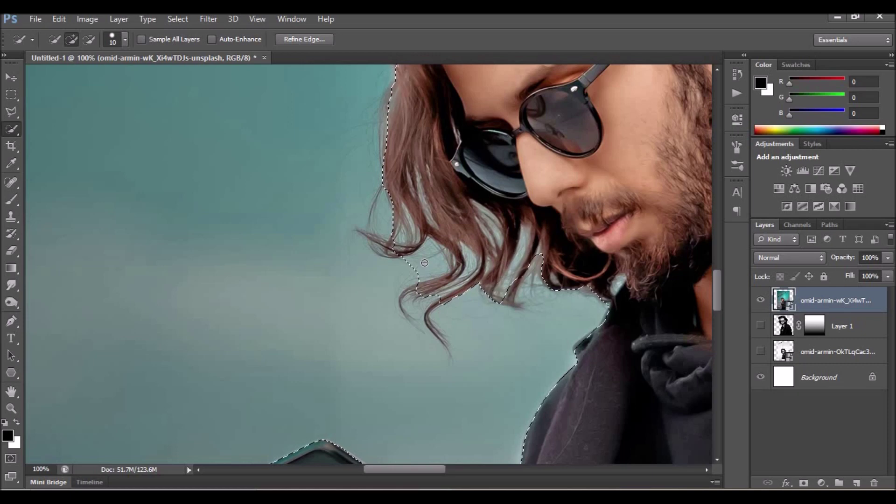
left_click(410, 265, "alt")
left_click_drag(428, 322, 443, 300)
Refine the selection edge with 1 px feather and 1% contrast, brushing over the loose hair strands.
right_click(520, 243)
left_click(564, 263)
left_click_drag(366, 85, 208, 73)
double_click(281, 230)
type("0.5")
mouse_move(399, 241)
left_mouse_down()
mouse_move(427, 232)
mouse_move(471, 292)
mouse_move(529, 239)
left_mouse_up()
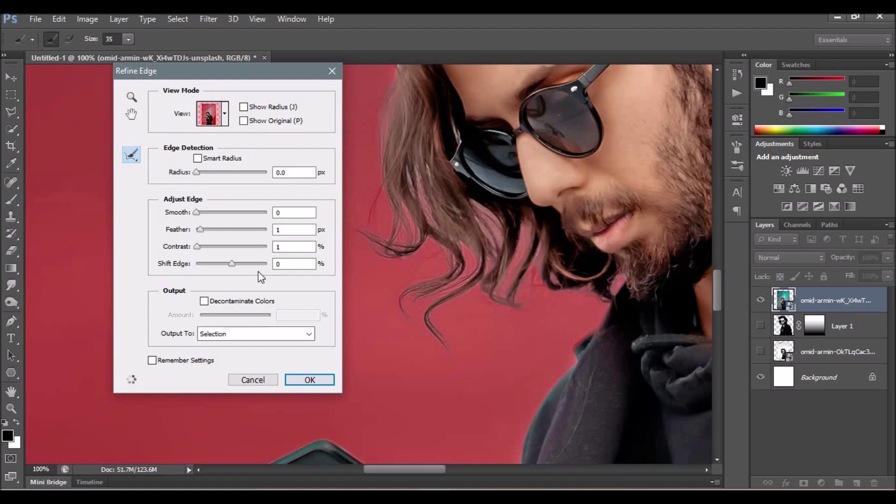
left_click_drag(503, 189, 516, 401)
left_click_drag(382, 250, 435, 321)
left_click_drag(654, 327, 394, 228)
mouse_move(588, 196)
left_mouse_down()
mouse_move(583, 213)
mouse_move(602, 286)
left_mouse_up()
left_click_drag(684, 275, 877, 439)
key("Return")
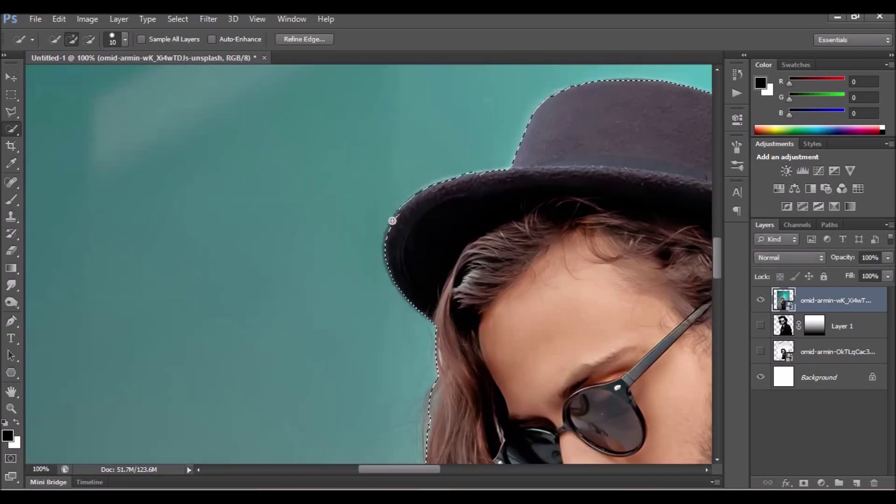
Copy the refined selection of the man with the phone to a new layer and hide its source photo layer.
left_click_drag(637, 312, 326, 250)
left_click_drag(359, 425, 372, 180)
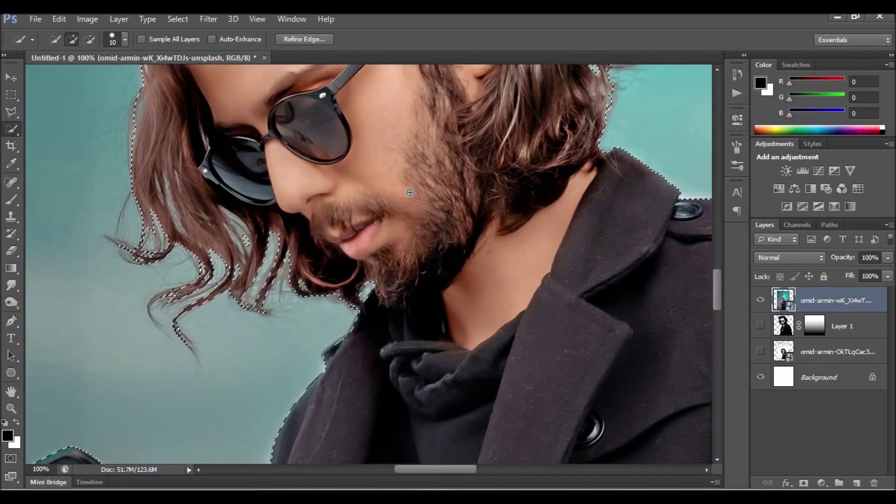
key("z")
right_click(371, 180)
left_click(394, 189)
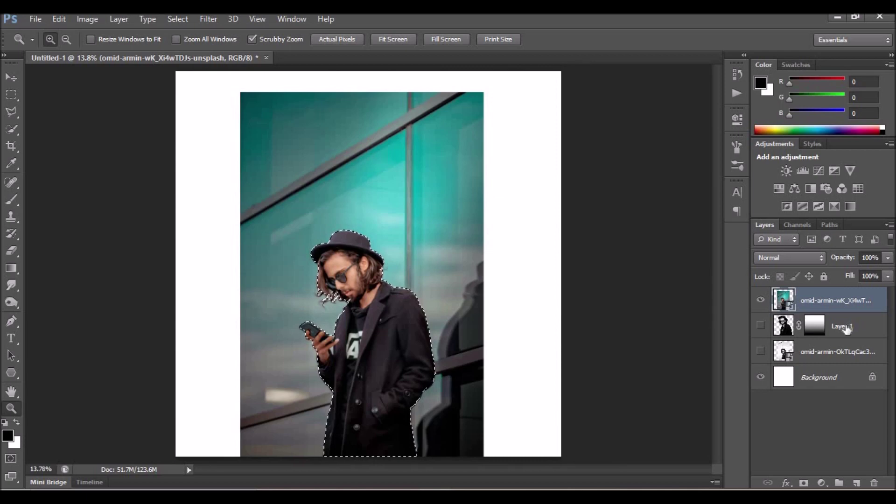
key("ctrl+j")
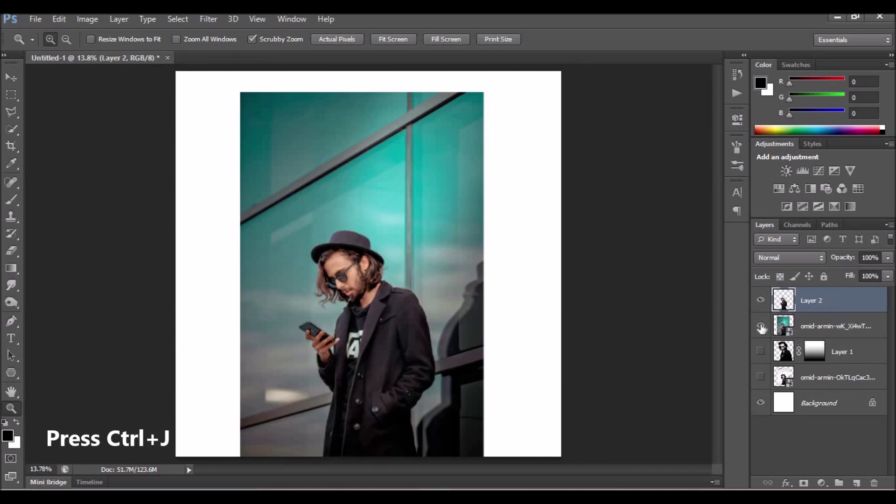
left_click(761, 327)
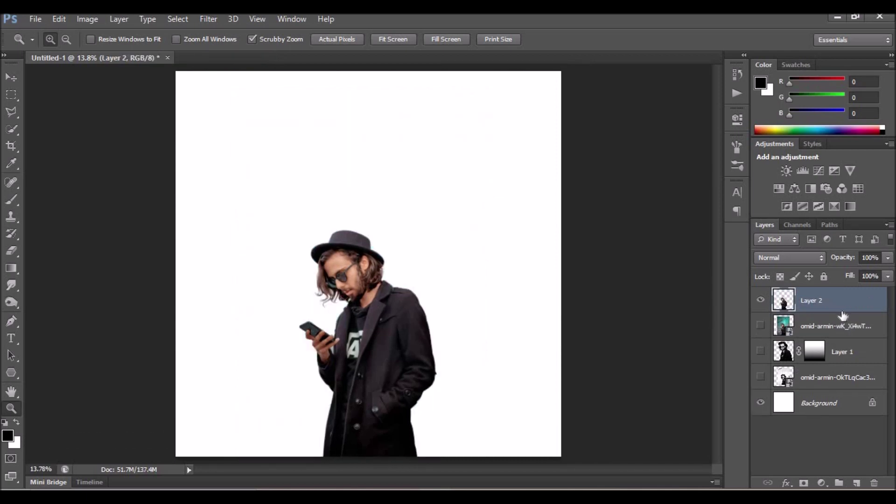
Enlarge the colour cutout, shift it slightly right of the canvas centre, and show the faded Layer 1 again.
key("ctrl+t")
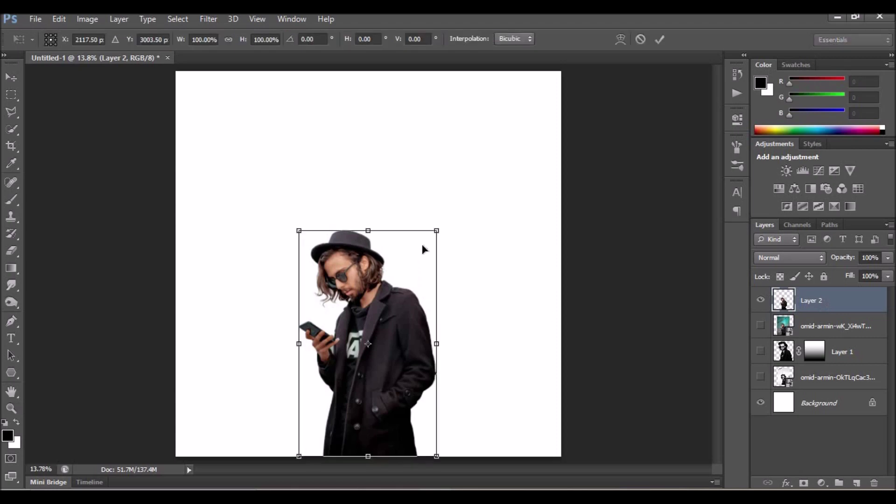
left_click_drag(437, 231, 488, 207)
left_click_drag(416, 257, 433, 256)
left_click(661, 38)
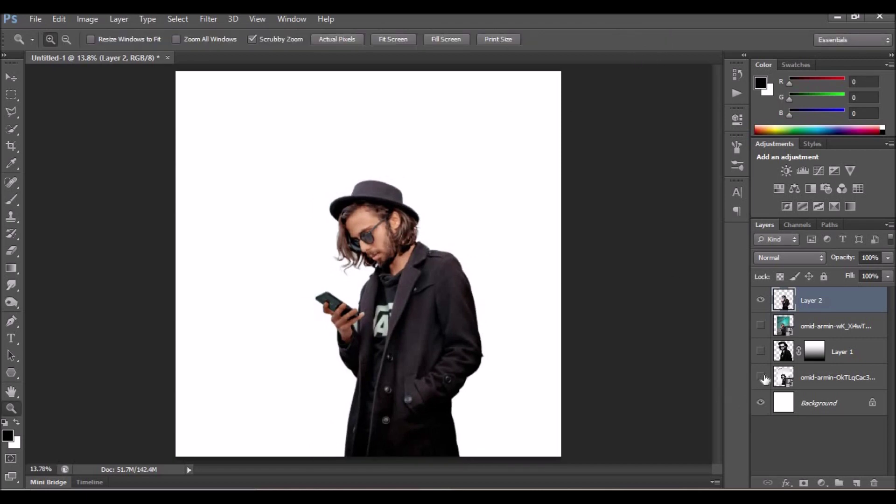
left_click(760, 352)
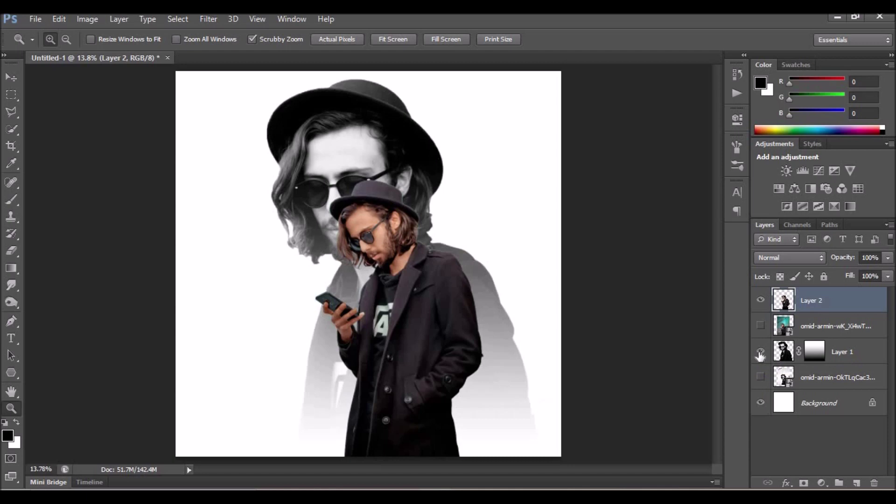
key("v")
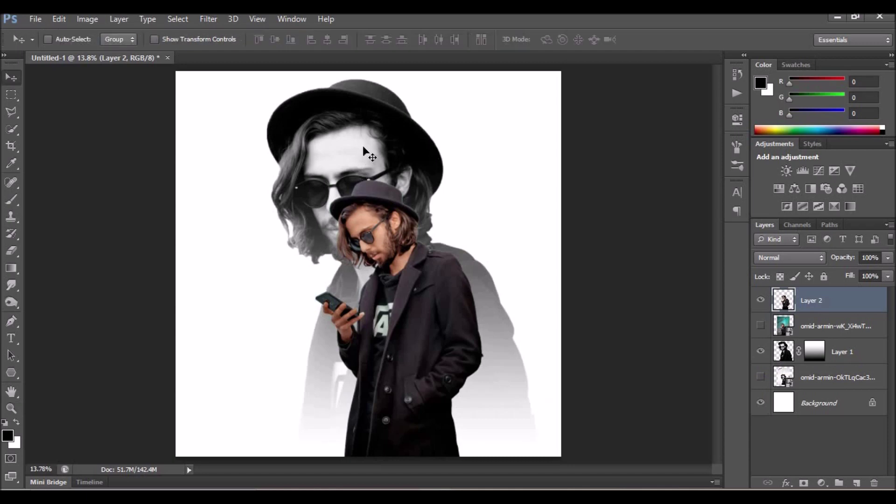
Shift the faded portrait about 2.59 cm left and nudge the colour cutout slightly to the right.
left_click_drag(364, 148, 350, 150)
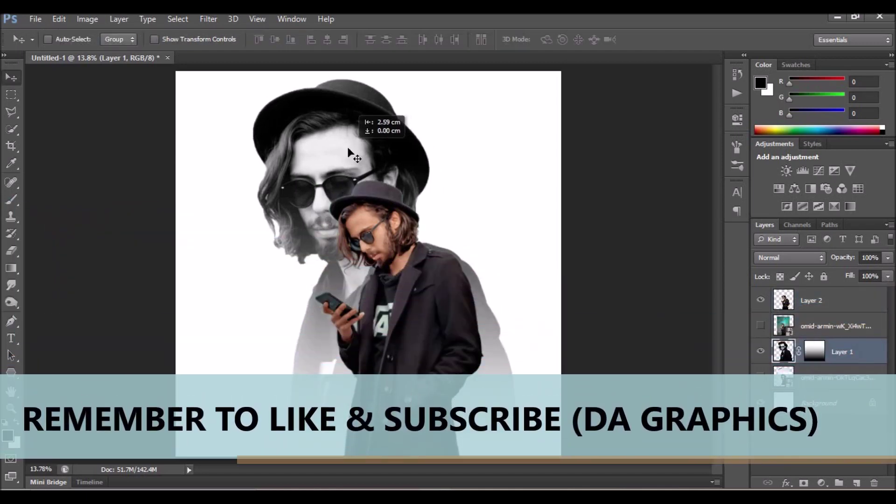
left_click(366, 217, "ctrl")
left_click_drag(373, 218, 379, 216)
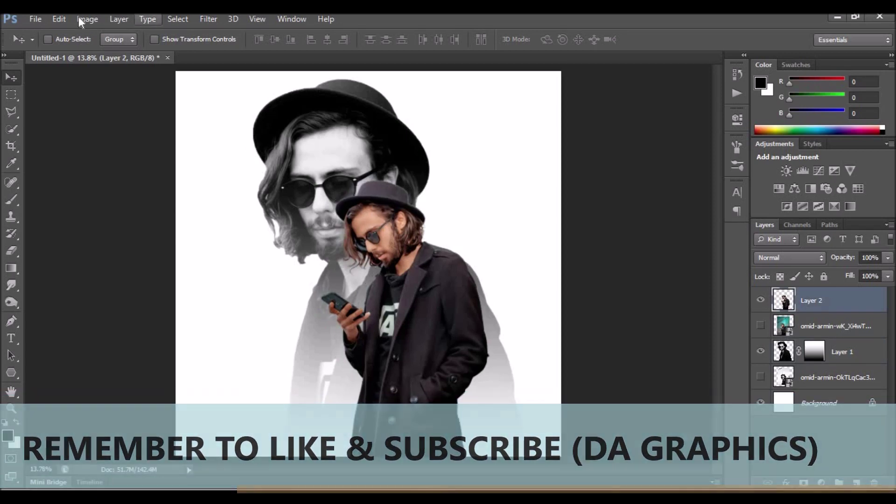
Deepen the shadows of the colour cutout with a Levels adjustment, setting the black input level to 25.
left_click(77, 17)
mouse_move(98, 57)
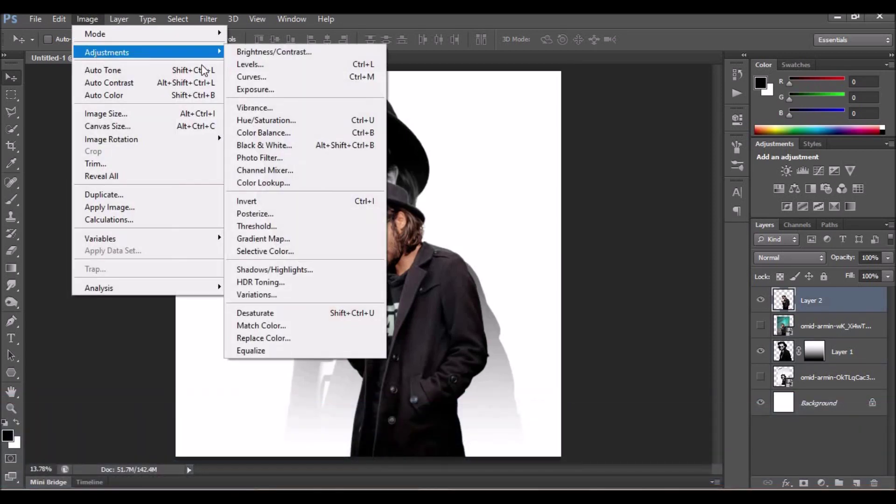
left_click(249, 63)
left_click_drag(591, 245, 612, 247)
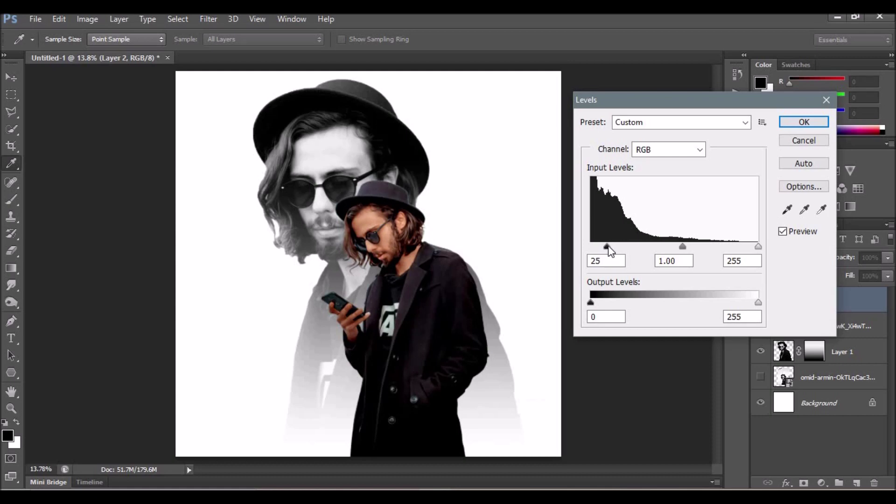
left_click(810, 124)
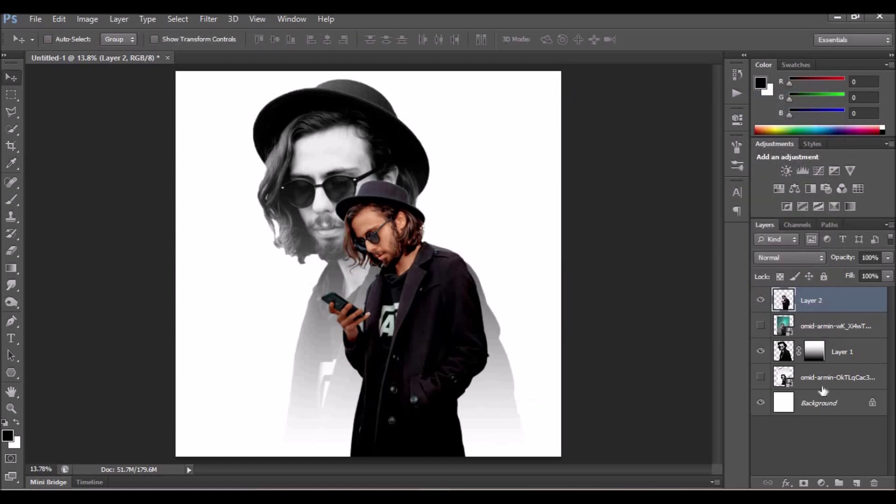
Convert the Background to a regular layer named Layer 0 and enable a Gradient Overlay on it.
double_click(858, 407)
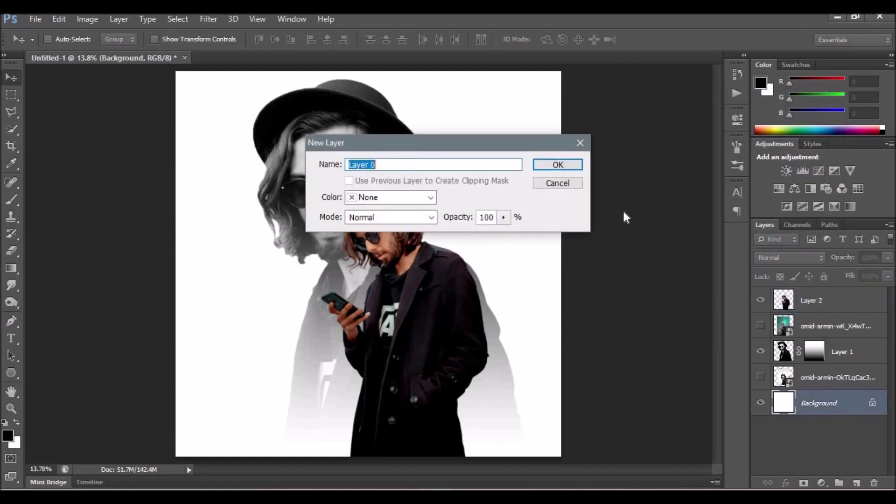
left_click(574, 163)
right_click(868, 402)
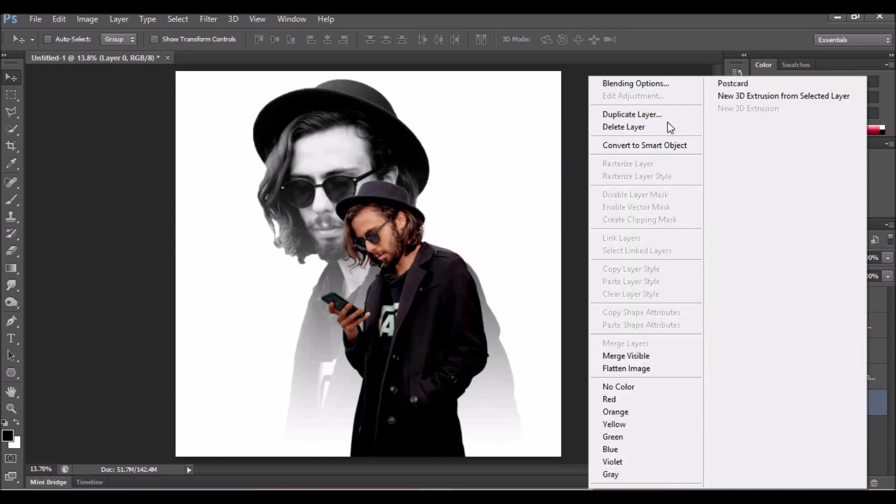
left_click(643, 85)
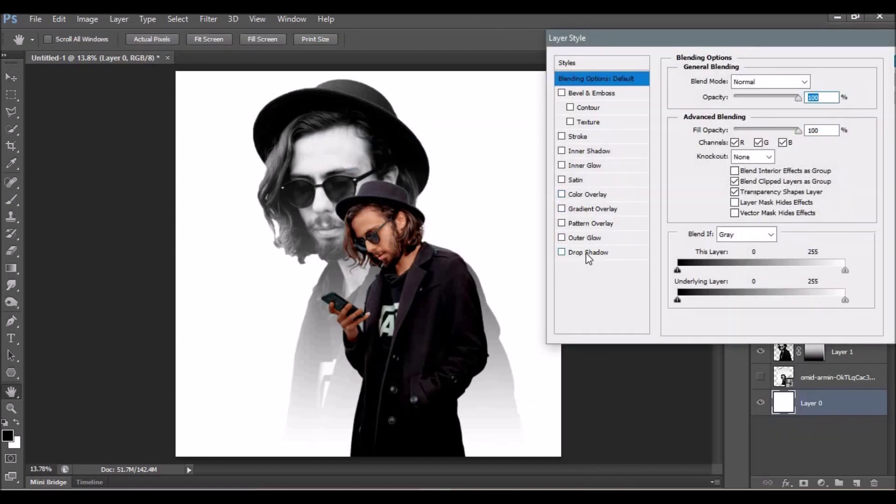
left_click(586, 209)
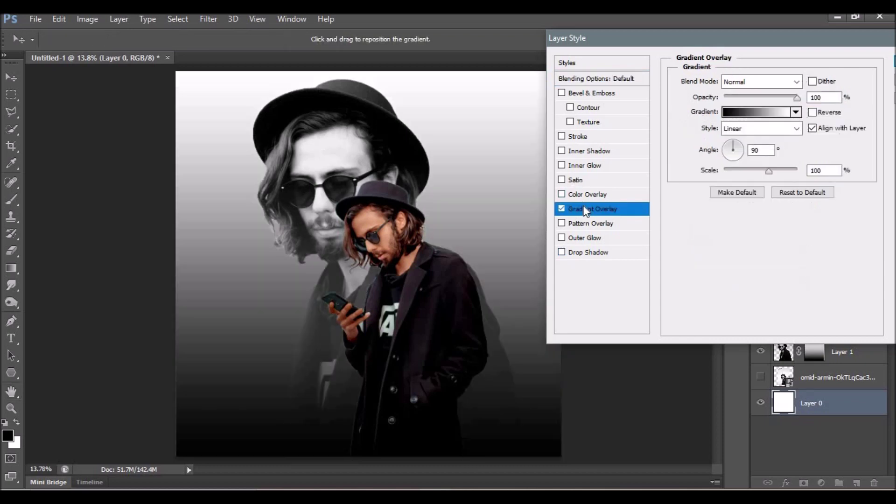
Set the gradient overlay to 150% scale and Radial style, with its colours reversed.
left_click_drag(769, 169, 797, 171)
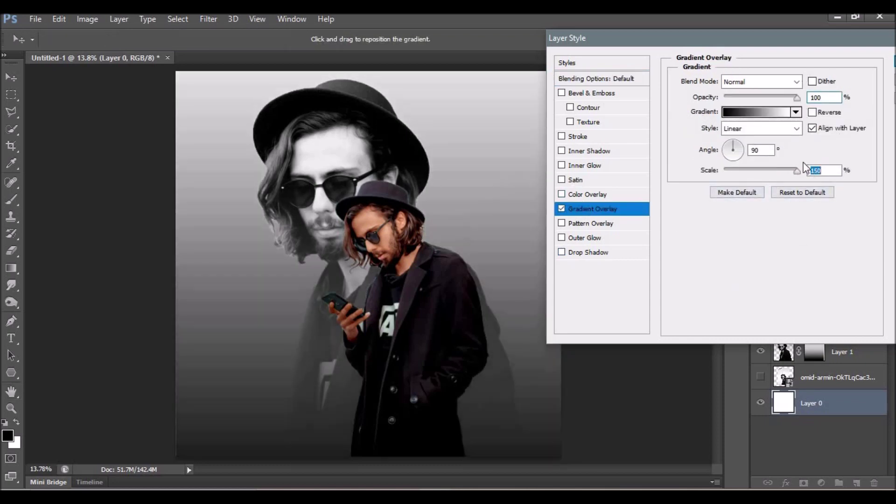
left_click(765, 130)
left_click(754, 145)
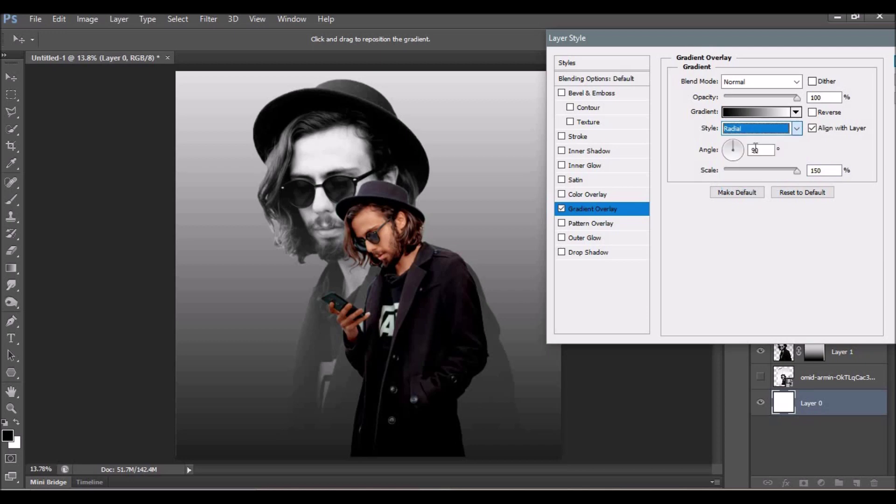
left_click(820, 113)
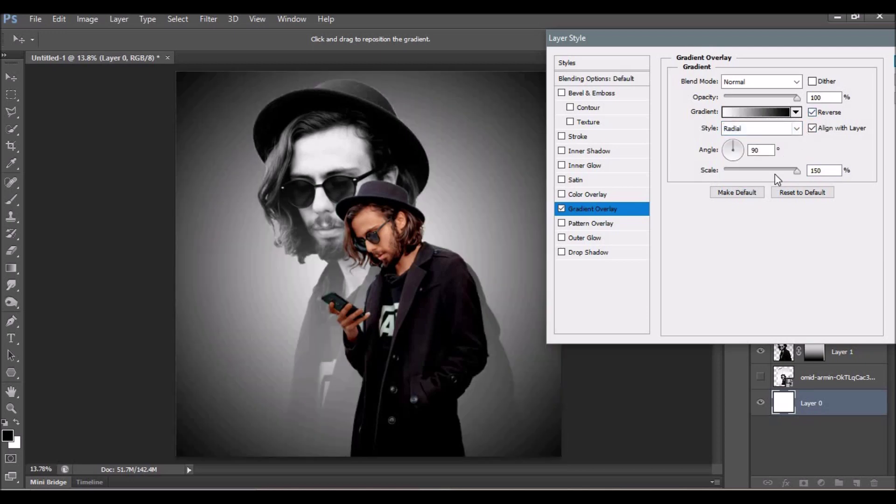
Recolour the overlay gradient's black stop to the blue-grey 9194a3 and apply the layer style.
left_click(758, 113)
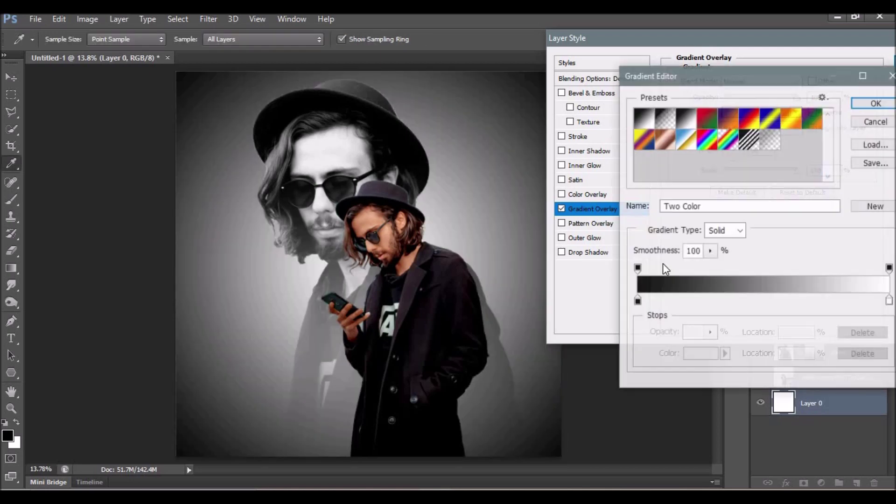
double_click(637, 301)
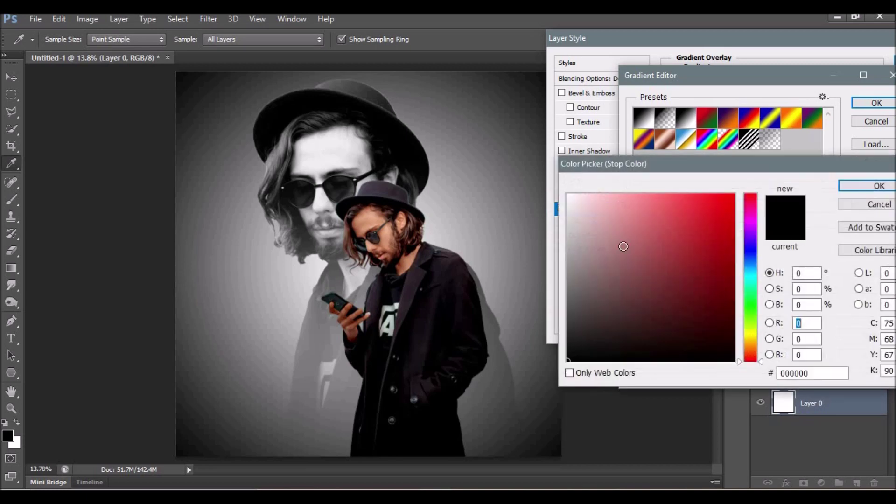
mouse_move(581, 218)
left_mouse_down()
mouse_move(552, 229)
mouse_move(570, 248)
mouse_move(554, 261)
mouse_move(563, 251)
left_mouse_up()
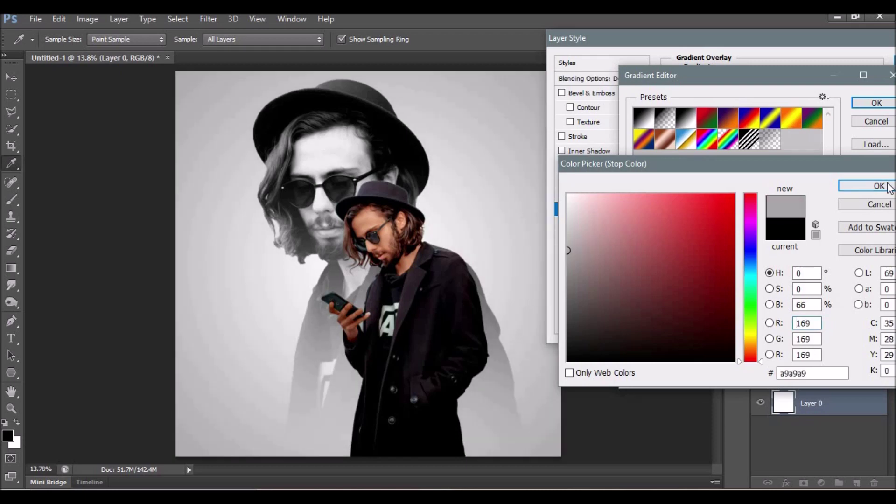
left_click(878, 187)
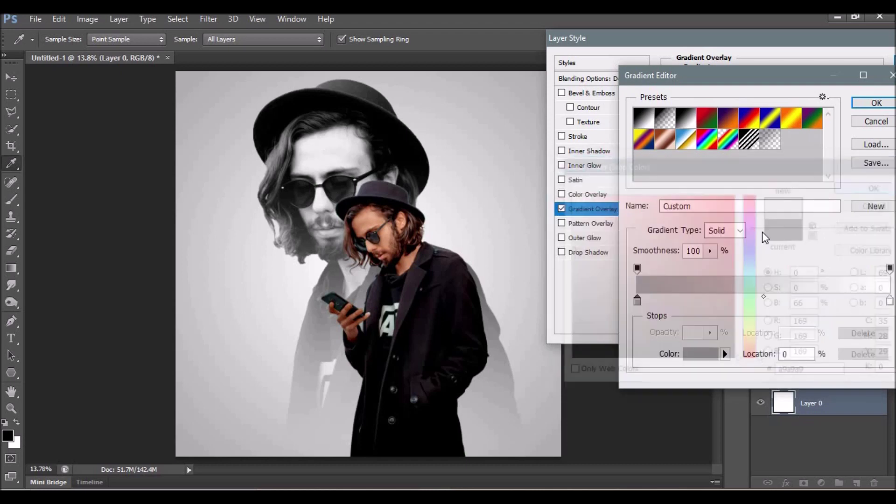
double_click(637, 301)
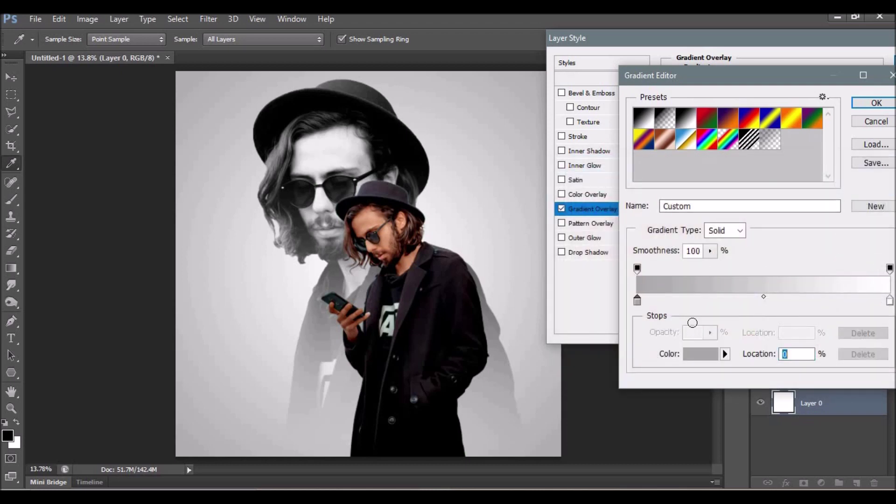
left_click(752, 253)
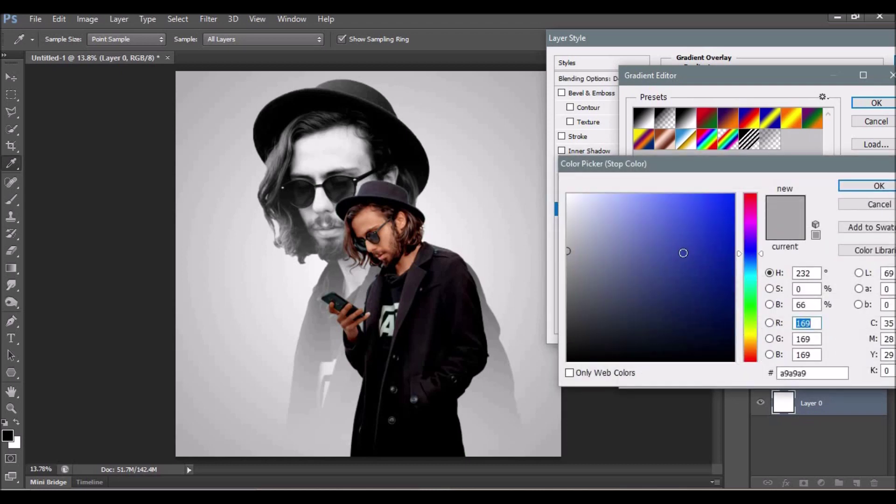
left_click(585, 251)
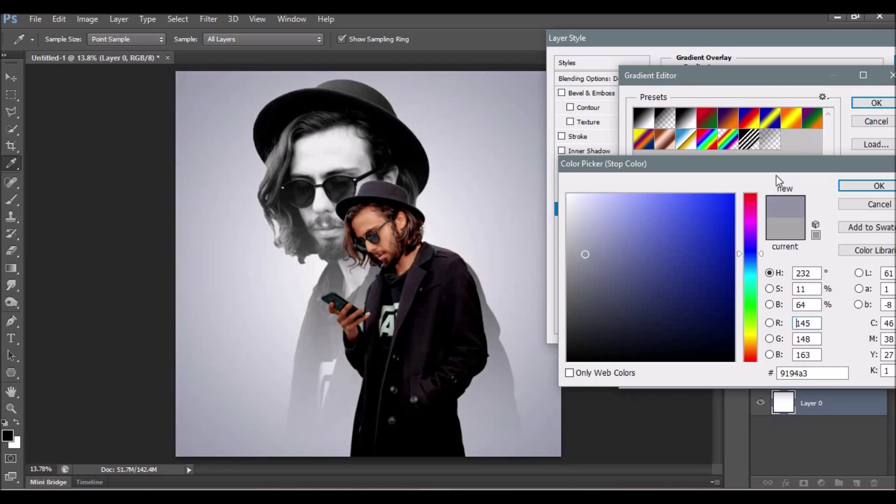
left_click(865, 187)
left_click(874, 102)
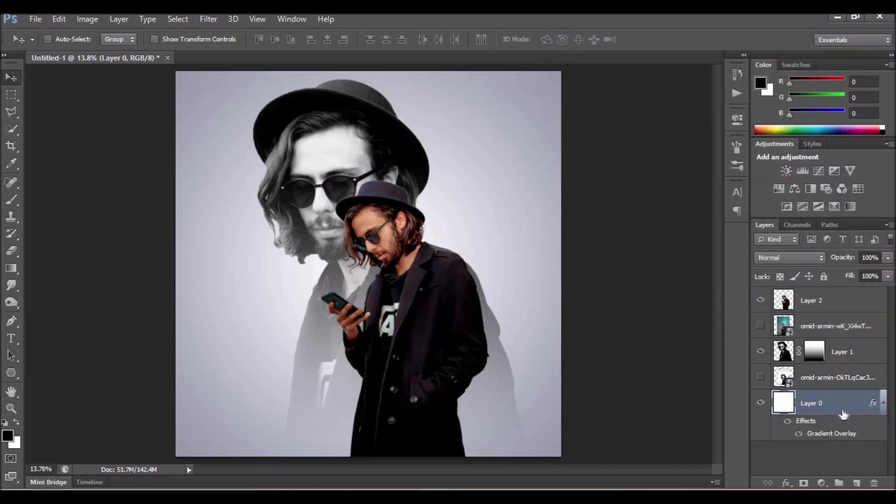
Set the angle of Layer 0's gradient overlay to 53°.
double_click(870, 434)
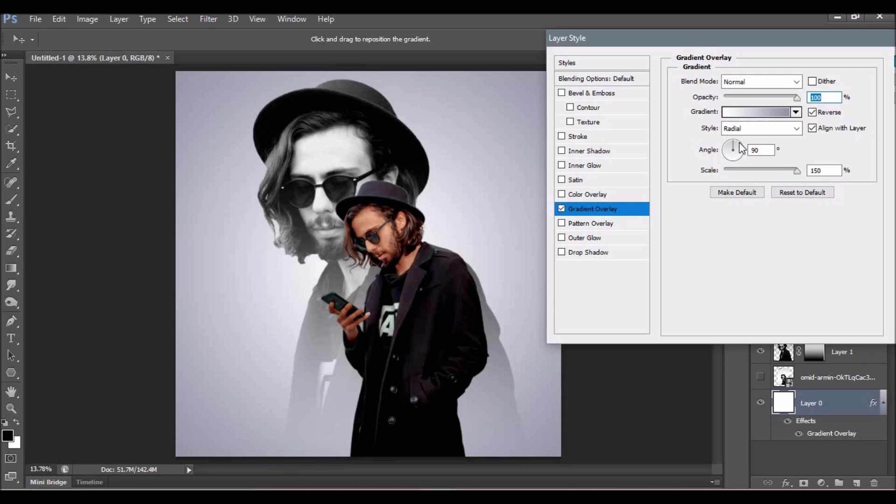
left_click(740, 144)
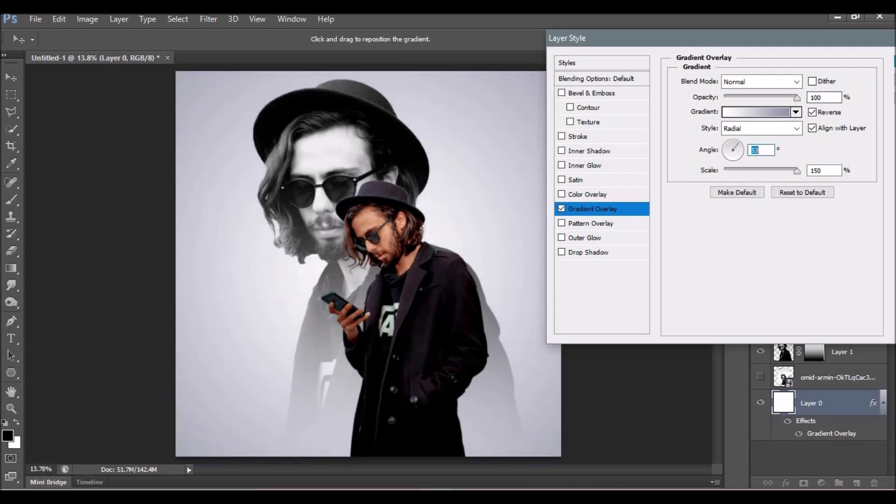
key("Return")
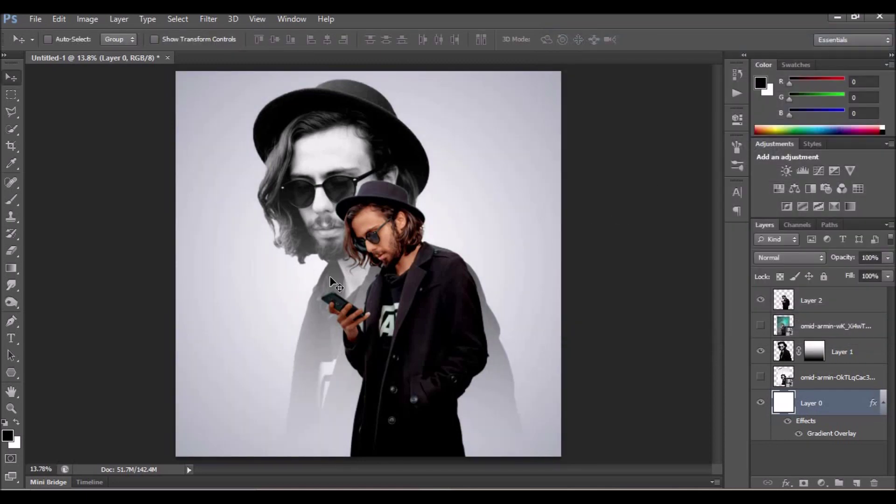
Change the blend mode of the faded portrait on Layer 1 to Multiply.
left_click(340, 142, "ctrl")
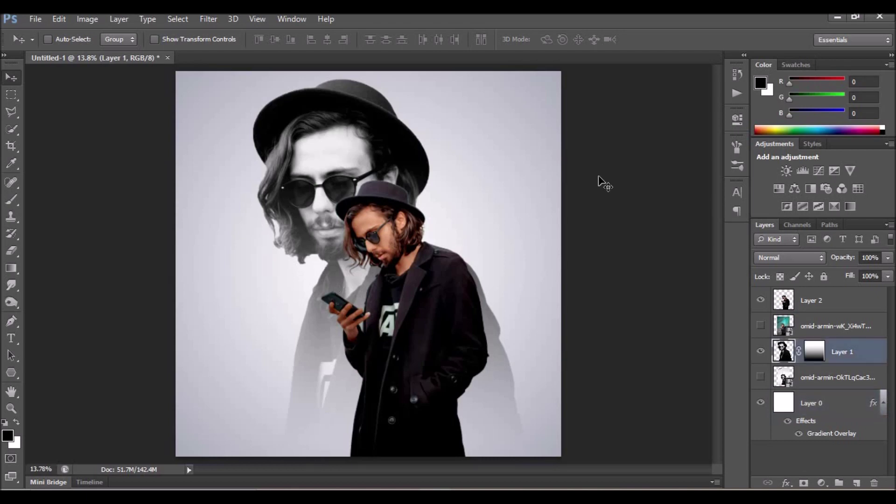
left_click(774, 257)
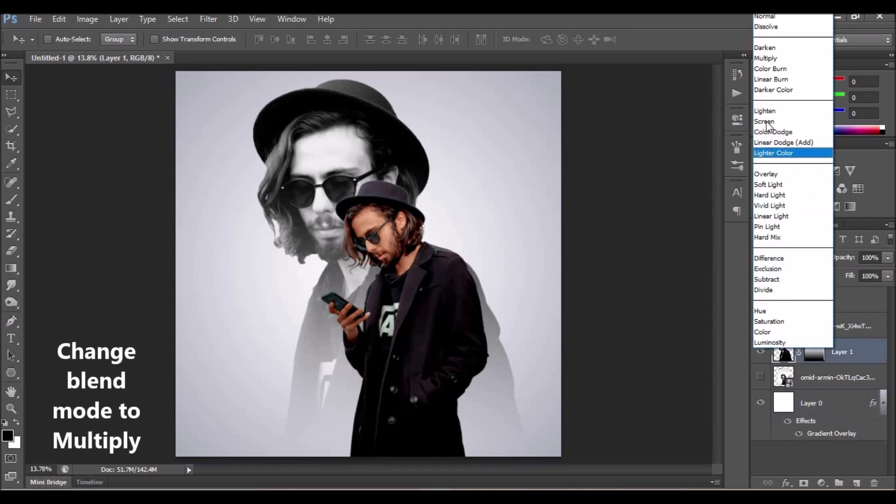
left_click(765, 58)
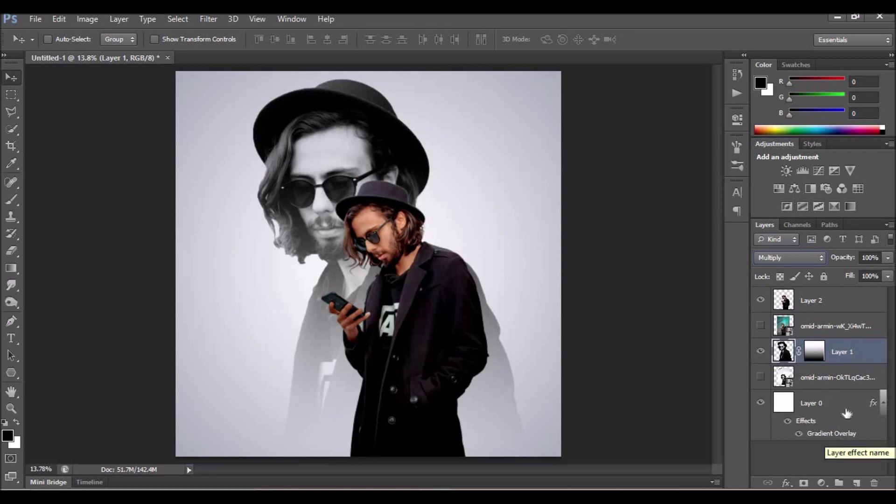
Duplicate Layer 0 and change the blue-grey stop of the copy's overlay gradient to the very dark green 001610.
left_click_drag(847, 409, 857, 483)
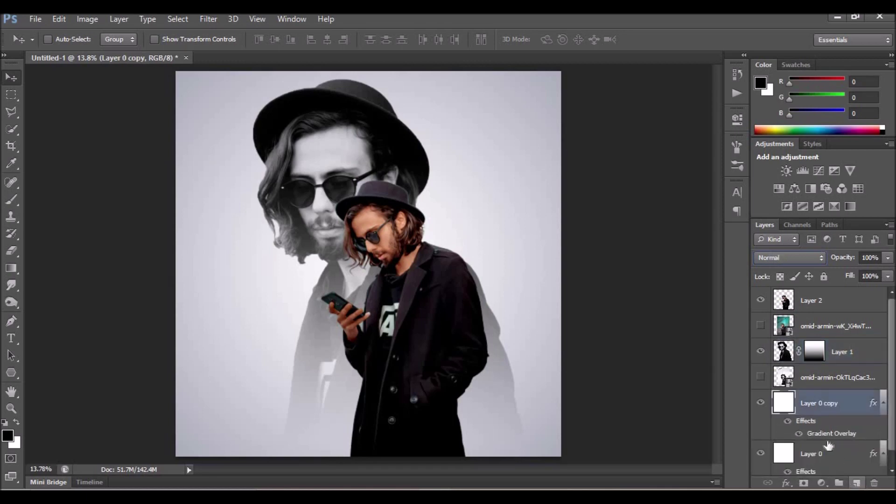
double_click(860, 434)
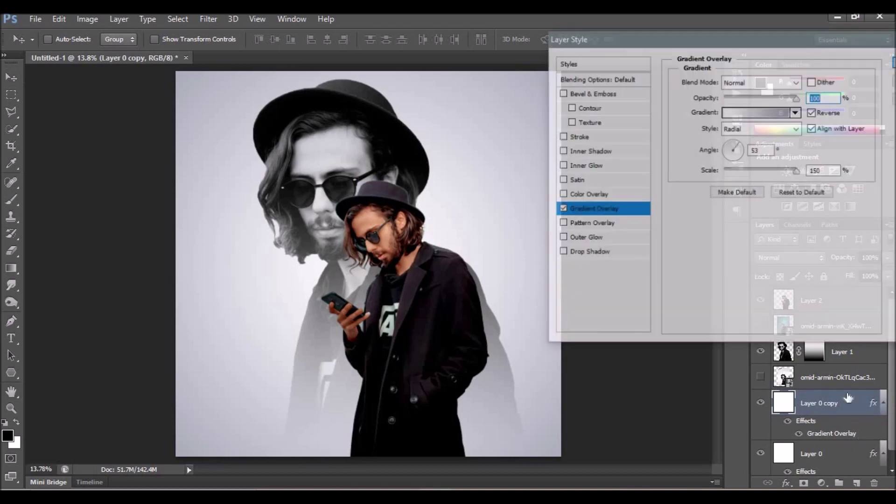
left_click(756, 112)
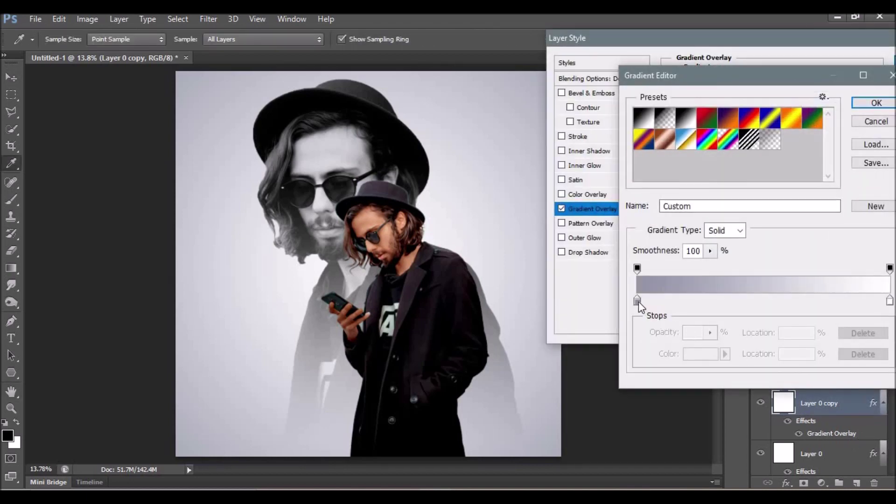
double_click(638, 302)
left_click_drag(572, 359, 732, 347)
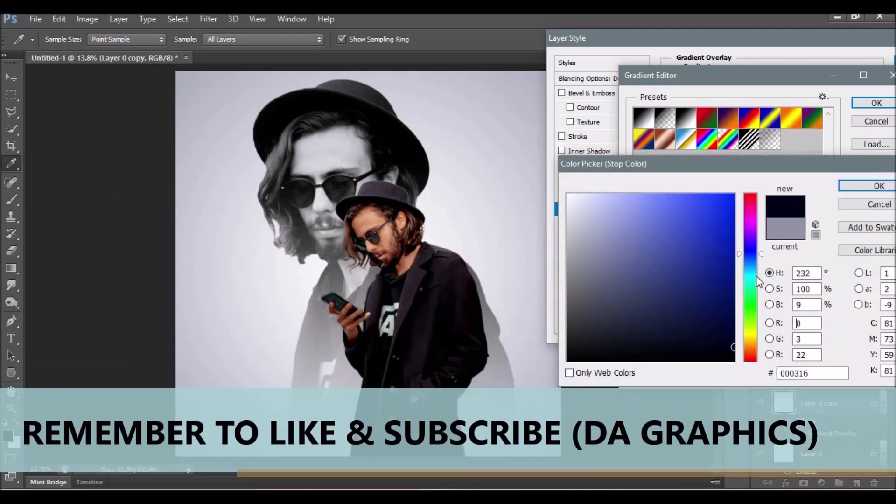
left_click_drag(752, 273, 750, 286)
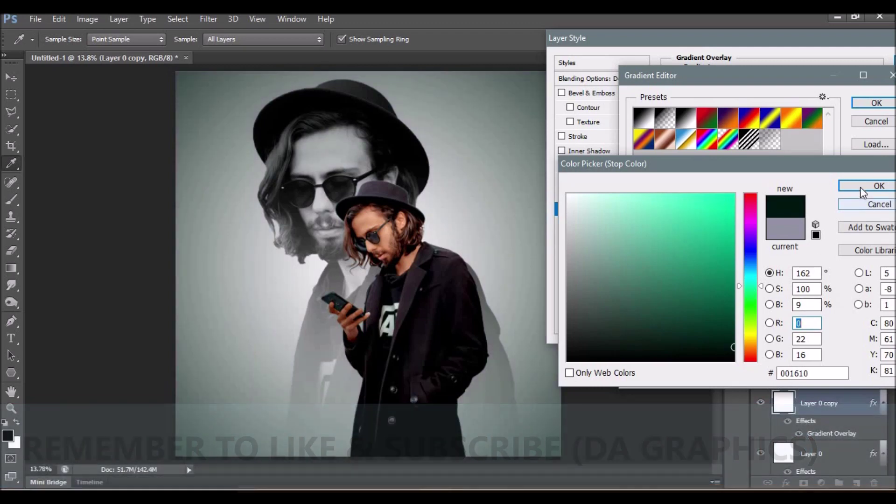
left_click(861, 187)
Change the white stop of Layer 0 copy's overlay gradient to the green 00da9a and apply the layer style.
double_click(890, 301)
left_click(751, 297)
left_click(752, 291)
left_click(750, 289)
left_click(706, 217)
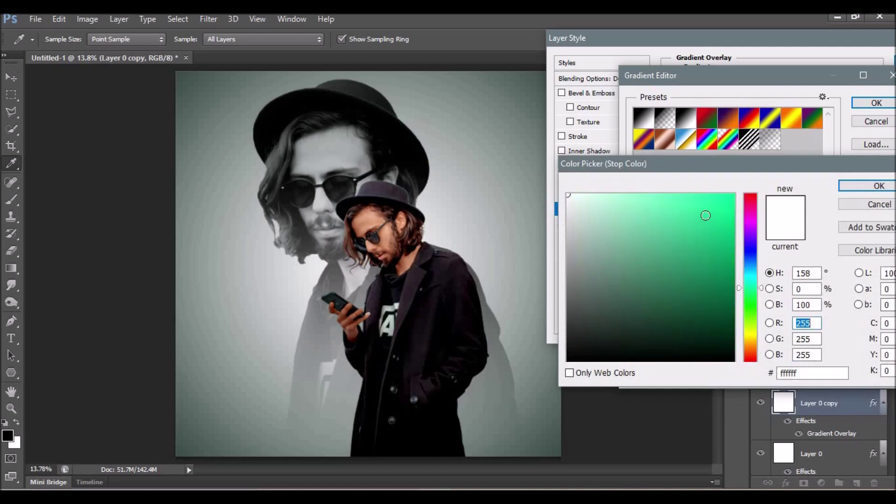
left_click(719, 215)
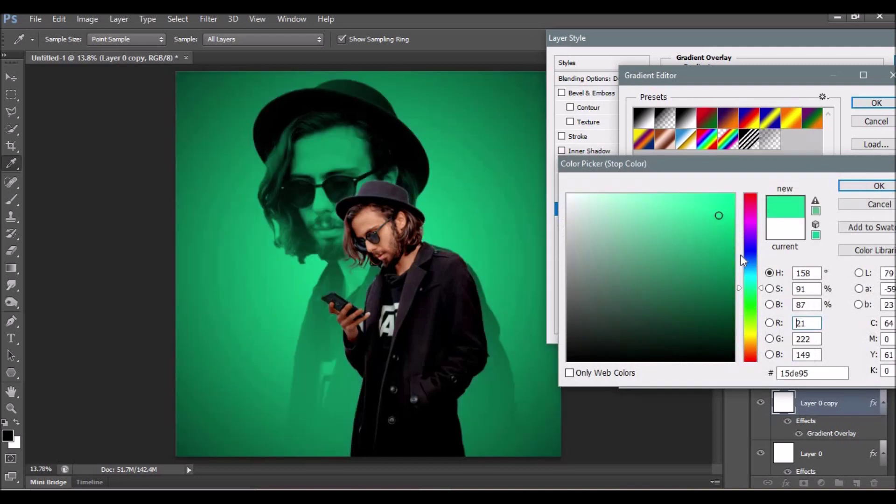
left_click(750, 293)
left_click(751, 292)
left_click(751, 288)
left_click(752, 287)
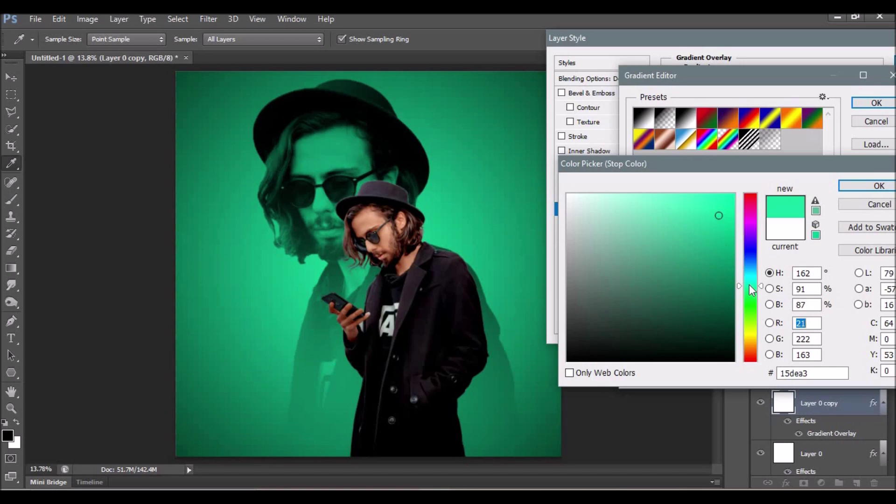
left_click(733, 218)
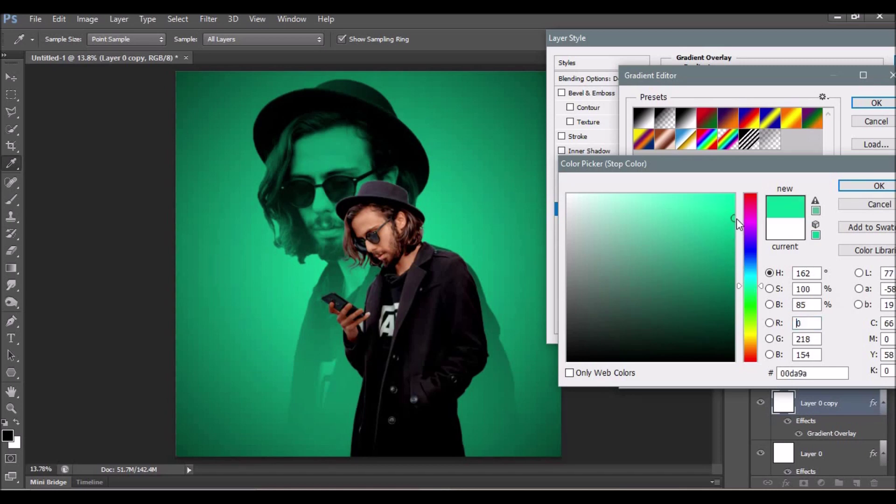
left_click(879, 187)
left_click(876, 103)
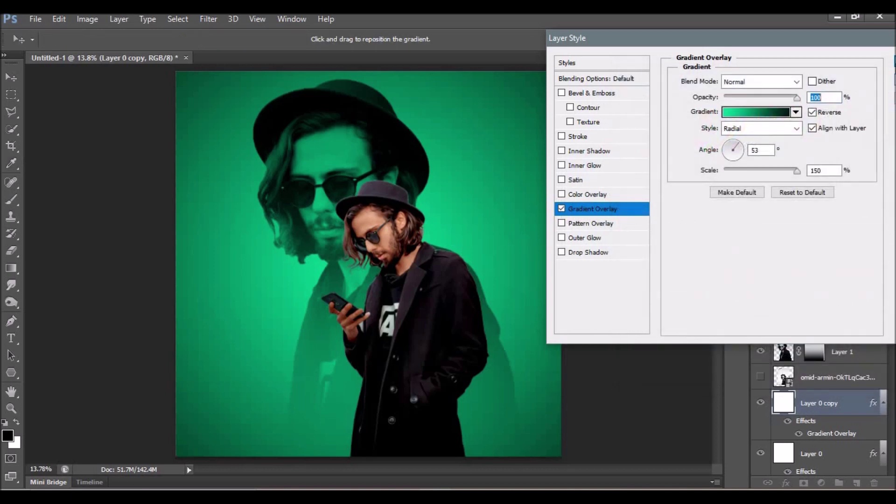
key("Return")
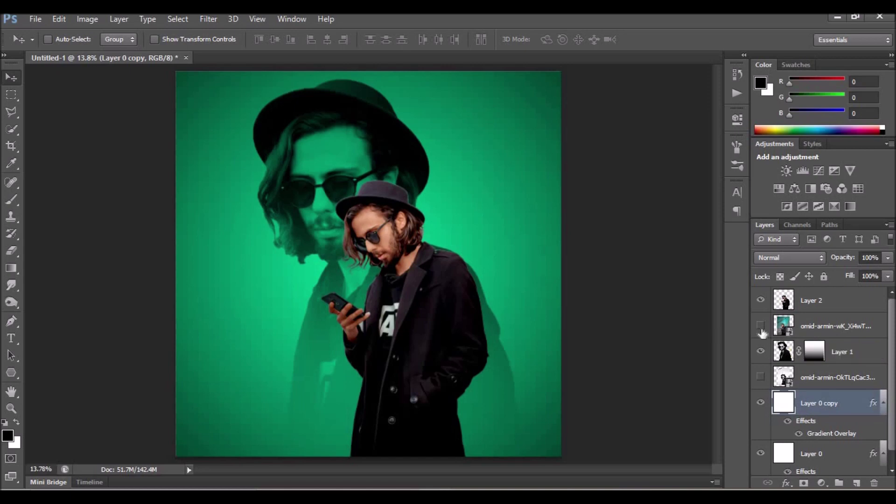
Duplicate the colour cutout on Layer 2 and shift the copy's midtones toward cyan with Color Balance.
left_click(787, 305)
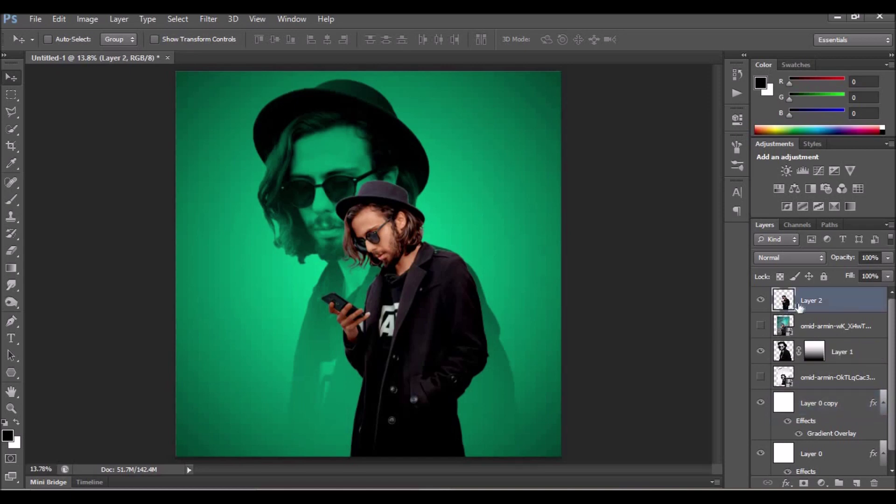
left_click_drag(842, 301, 857, 484)
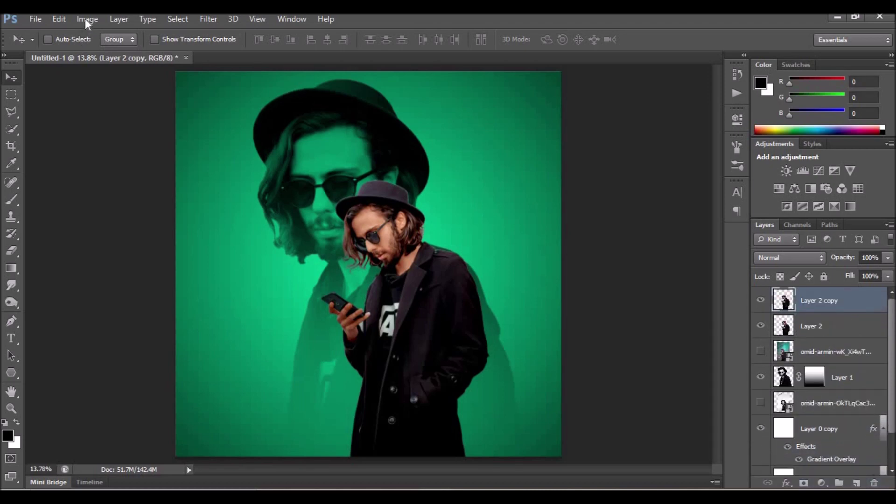
left_click(86, 19)
mouse_move(123, 52)
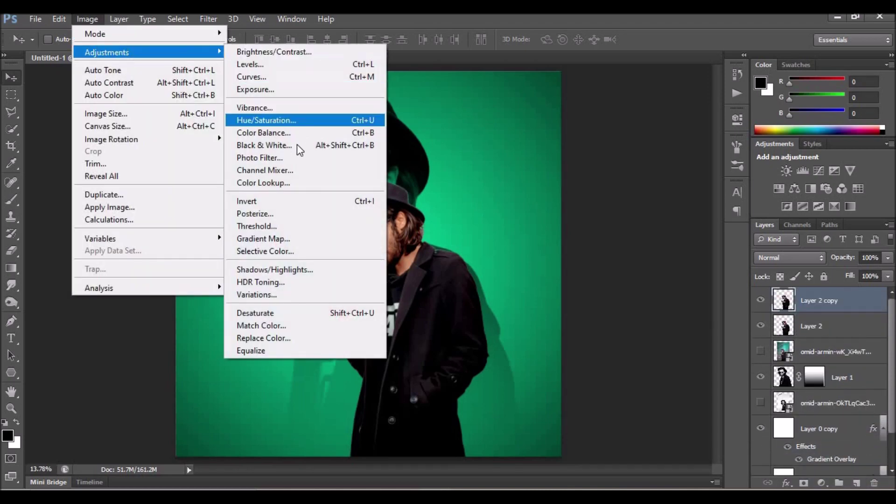
left_click(280, 133)
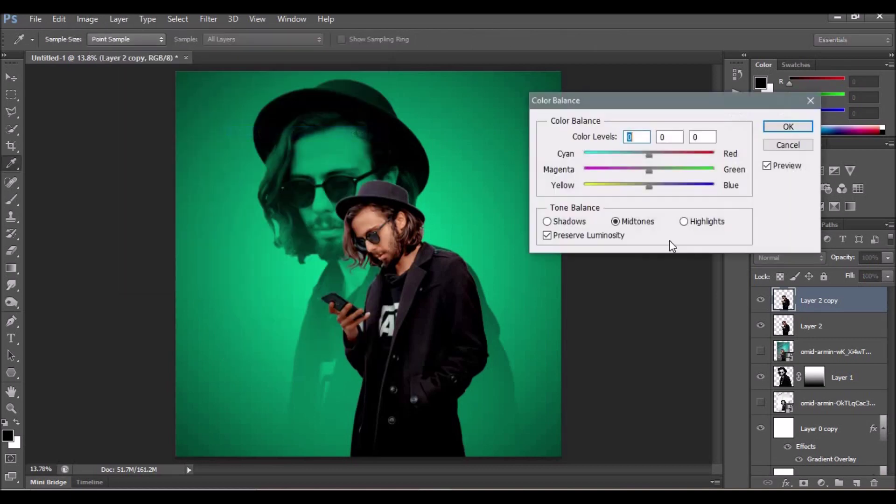
left_click_drag(650, 156, 607, 157)
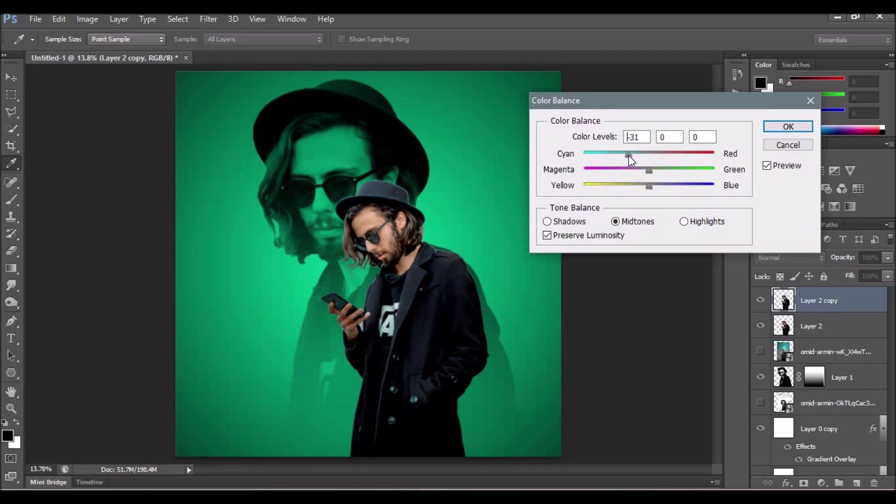
left_click_drag(621, 154, 633, 154)
left_click_drag(654, 170, 651, 170)
left_click(784, 130)
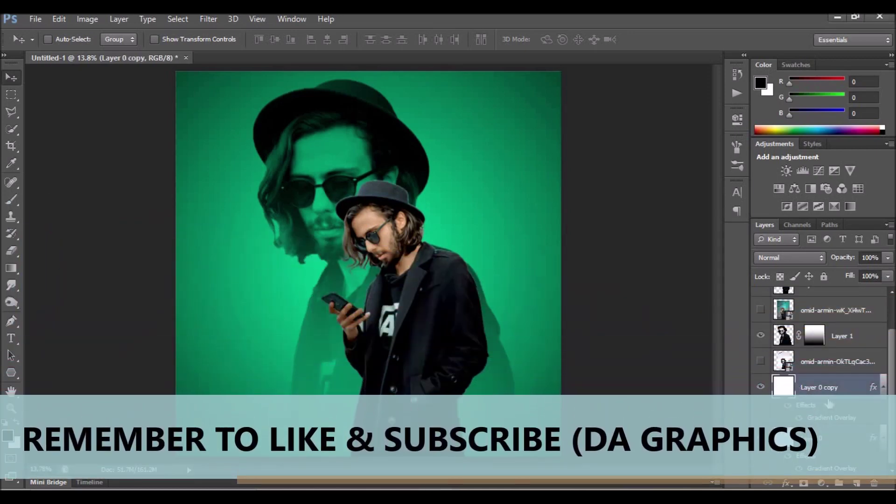
Place the brick-wall-old-dark image above Layer 0 copy, enlarge it to about 351% to cover the canvas, and set it to Soft Light.
left_click(35, 18)
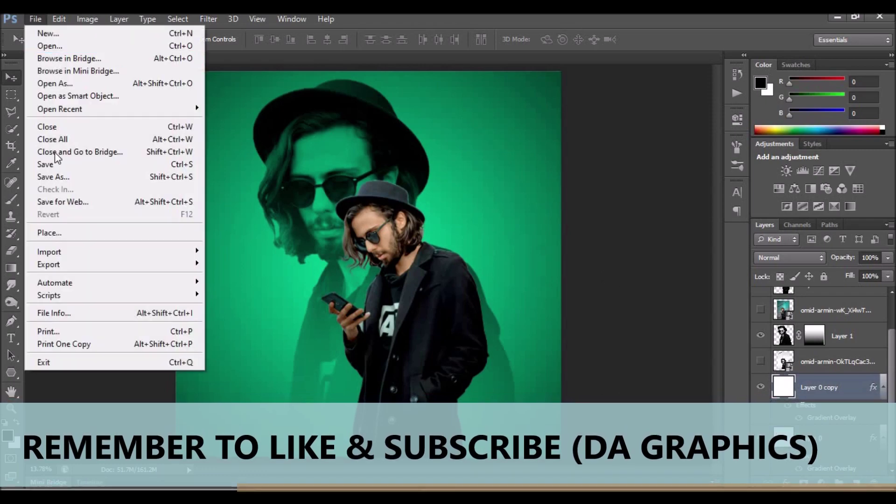
left_click(49, 232)
left_click(396, 127)
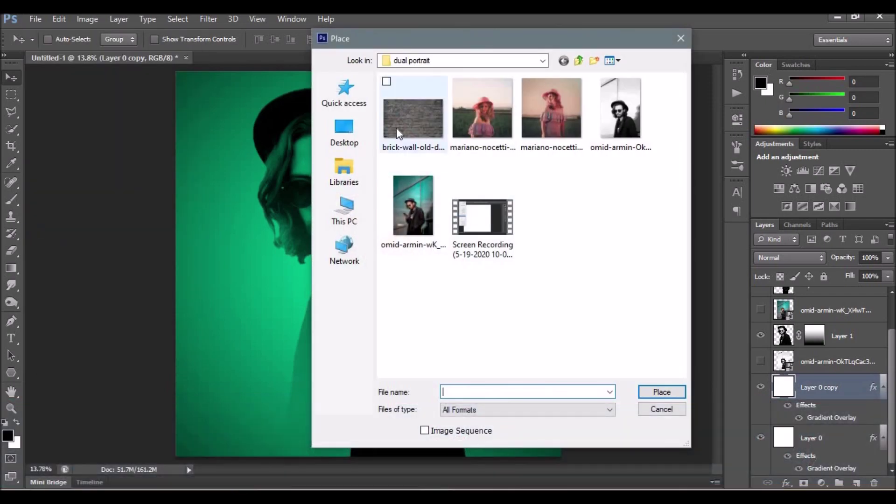
double_click(396, 128)
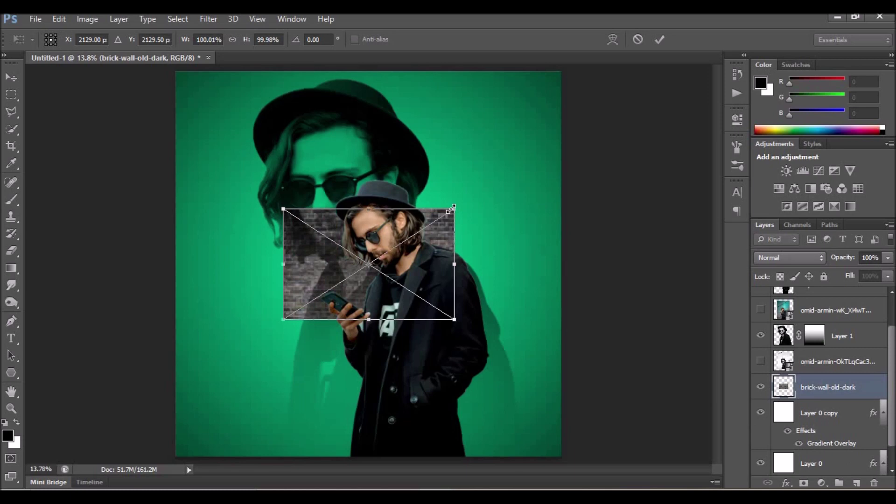
left_click_drag(504, 185, 686, 87)
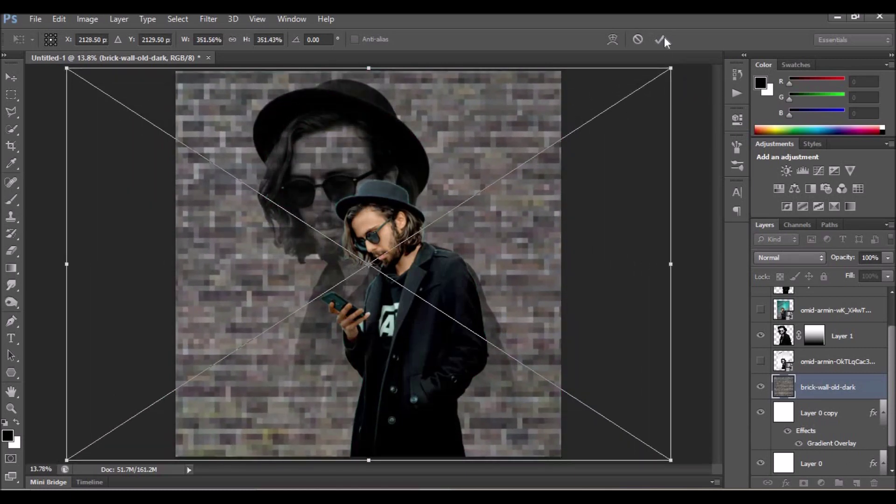
key("Return")
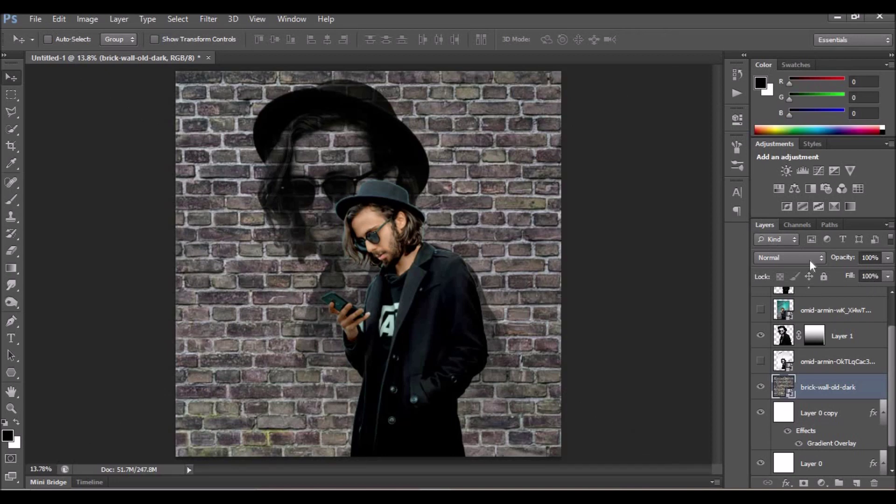
left_click(805, 257)
left_click(769, 183)
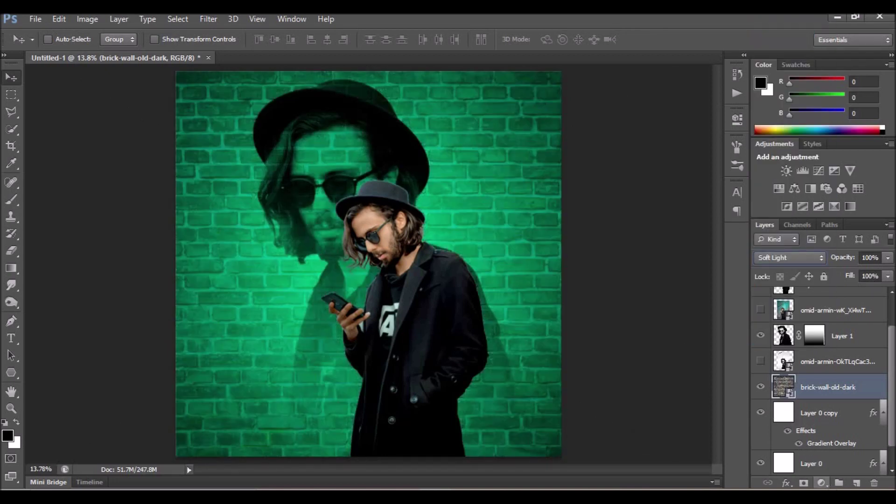
Mask the bricks off the large portrait's face with a black 800 px brush and compare the background with Layer 0 copy hidden.
left_click(803, 483)
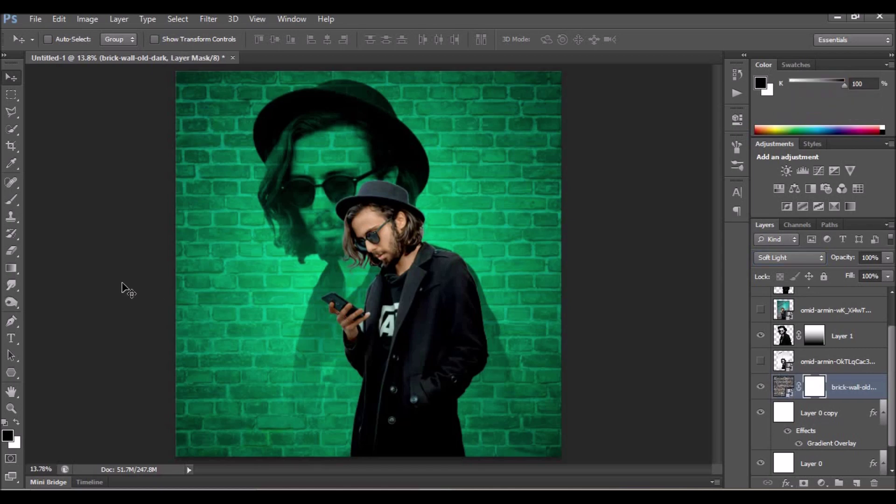
left_click(14, 200)
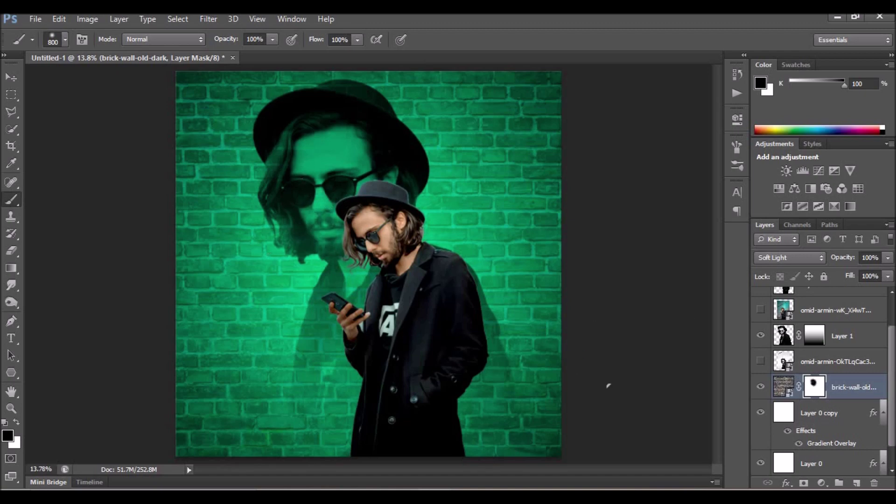
left_click(761, 413)
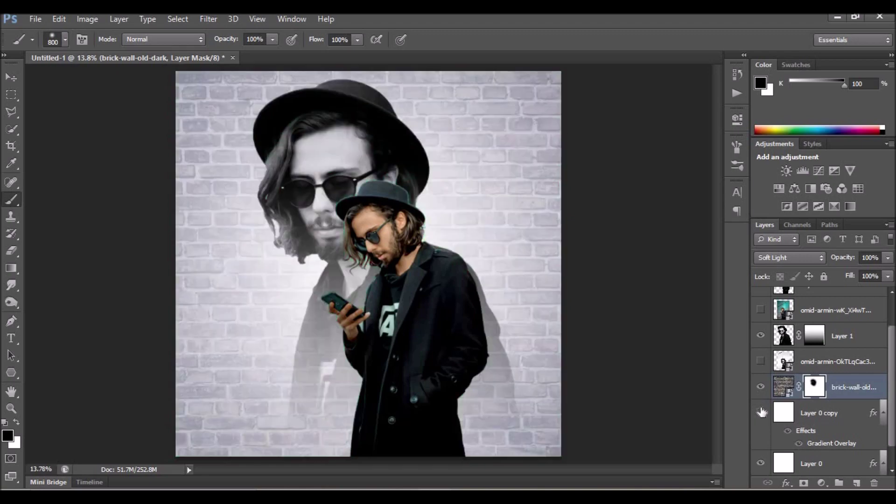
left_click(762, 413)
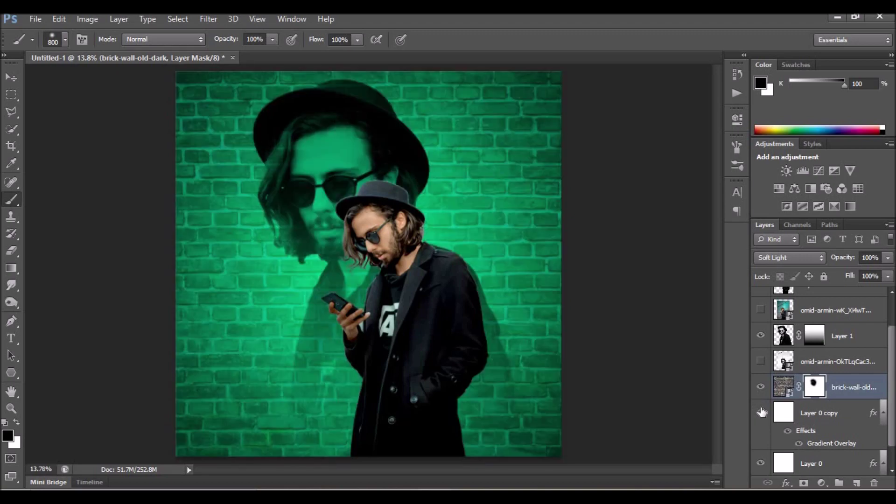